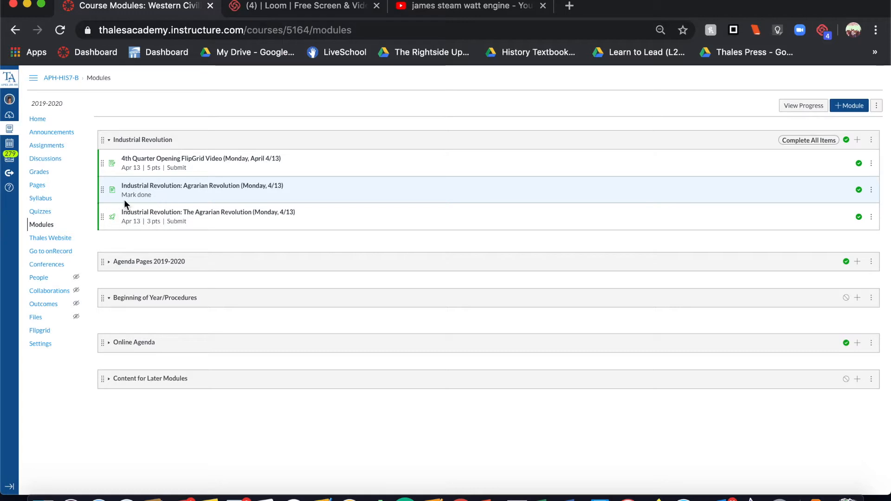
Open the "Industrial Revolution: Agrarian Revolution (Monday, 4/13)" page for editing and the Industrial Revolution slides video in Loom.
click(136, 187)
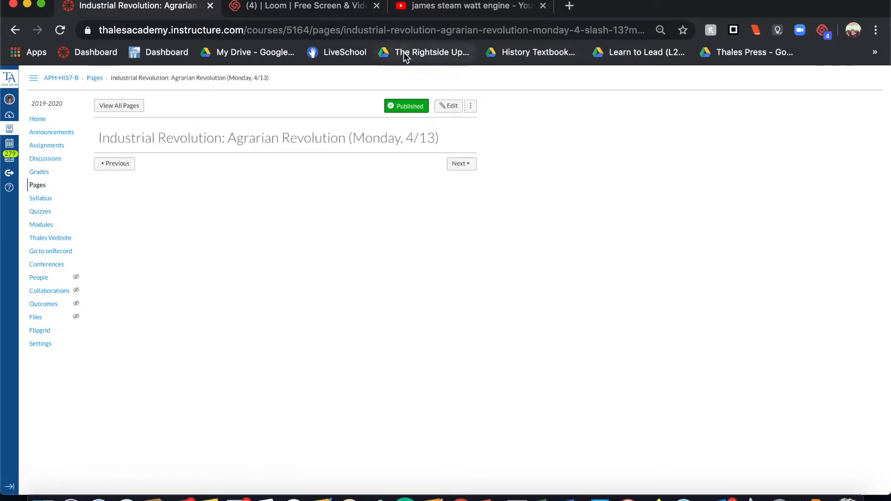
click(454, 111)
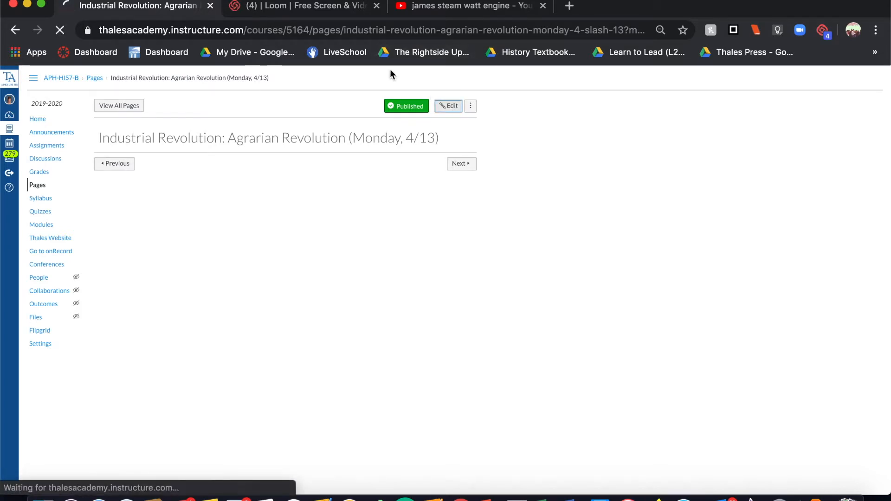
click(326, 6)
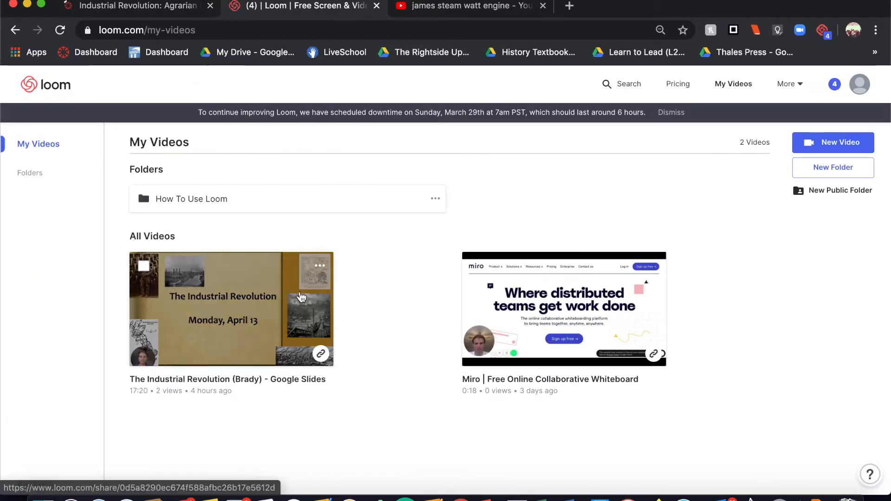
click(289, 297)
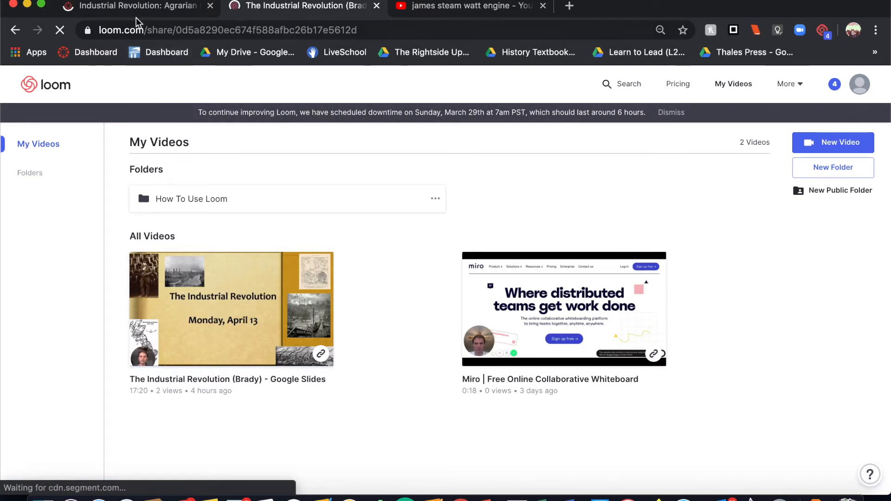
click(138, 5)
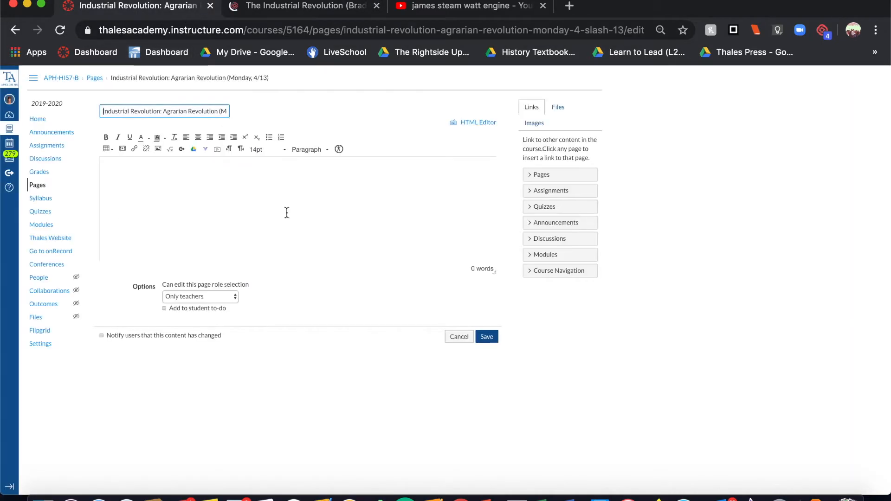
click(337, 10)
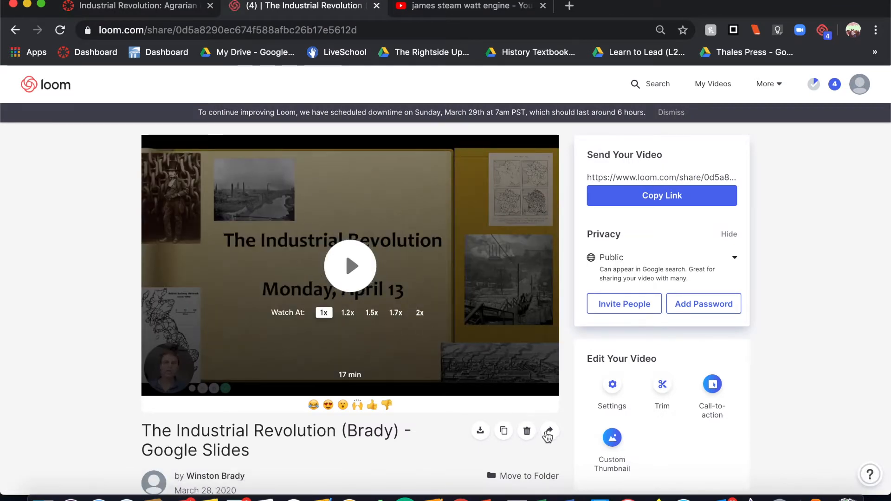
Copy the responsive embed code of the Industrial Revolution video from Loom's share options.
click(550, 431)
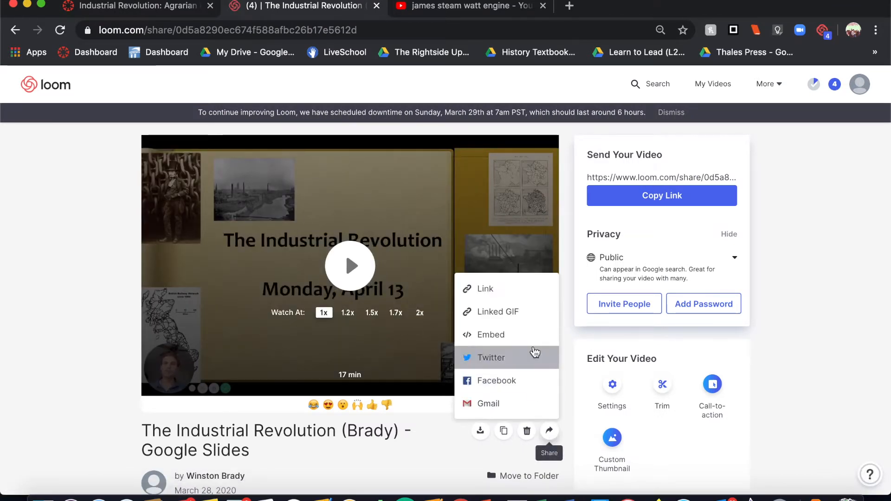
click(423, 426)
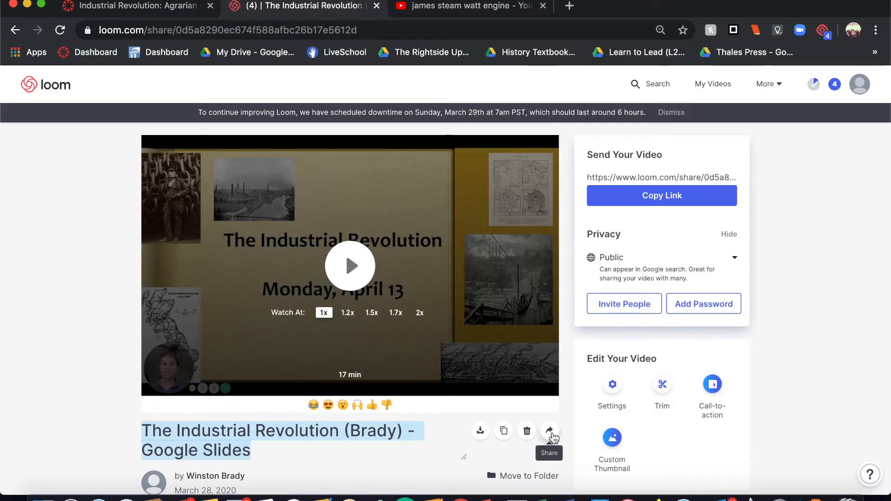
click(551, 432)
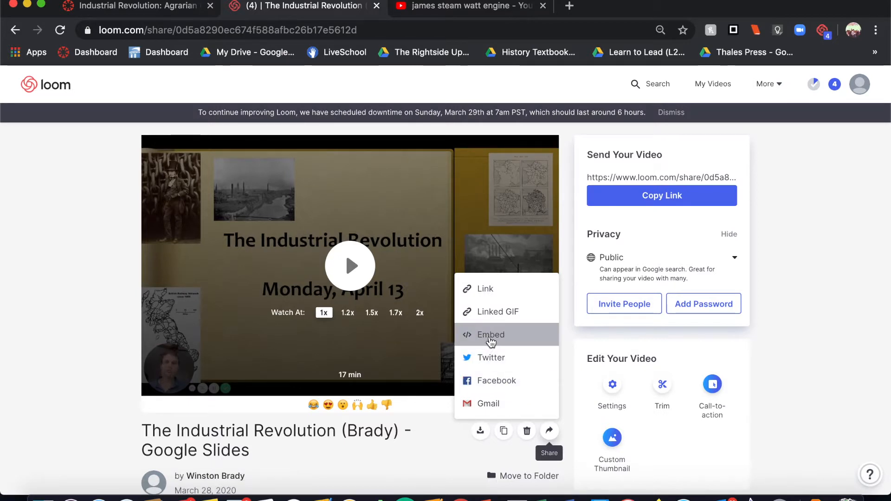
click(491, 342)
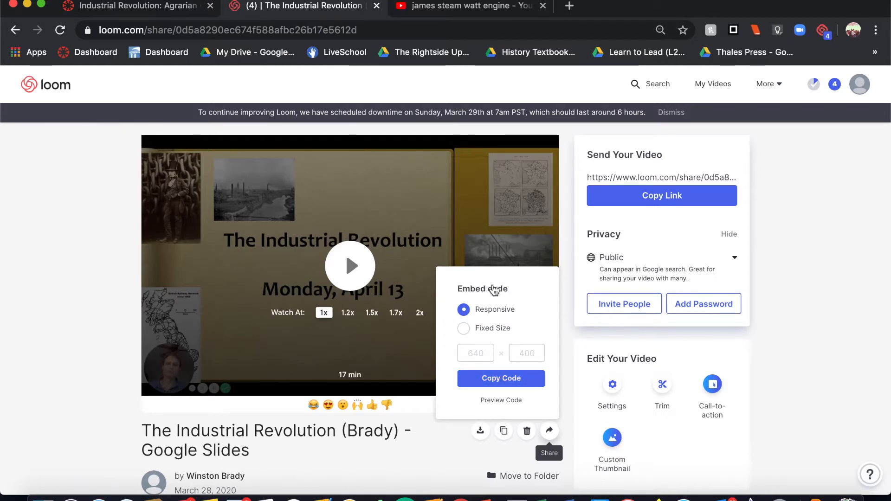
click(464, 328)
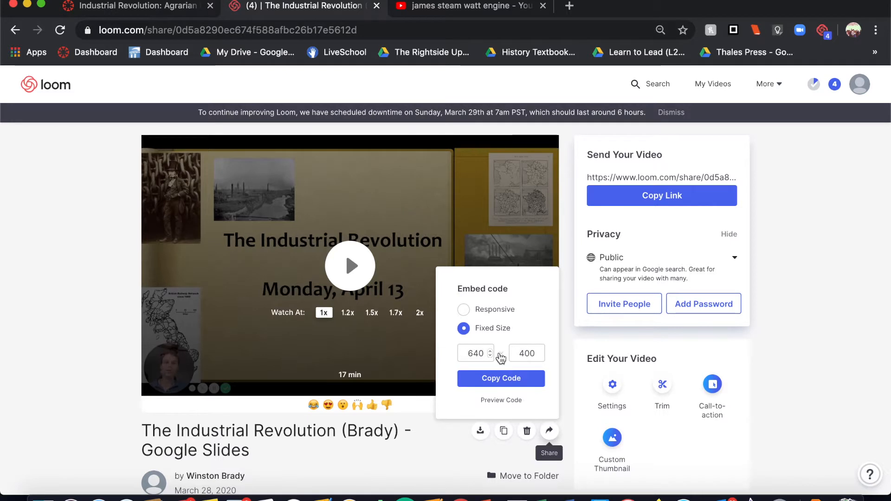
click(463, 309)
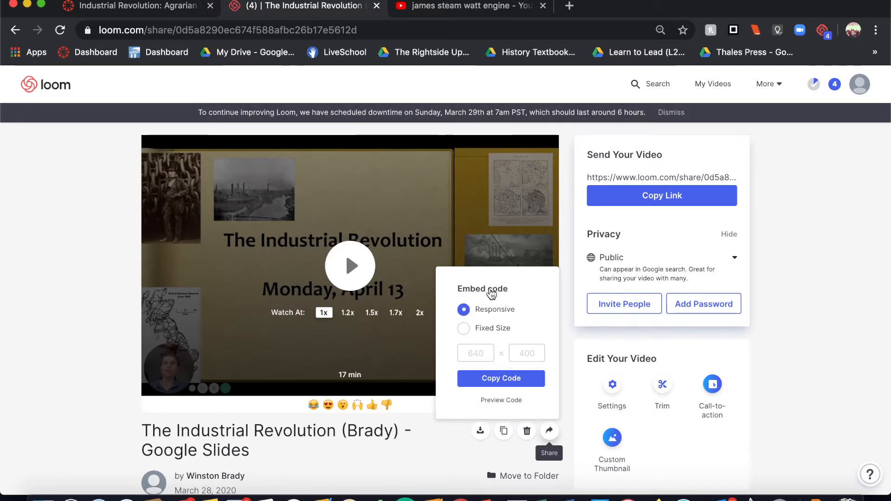
click(507, 379)
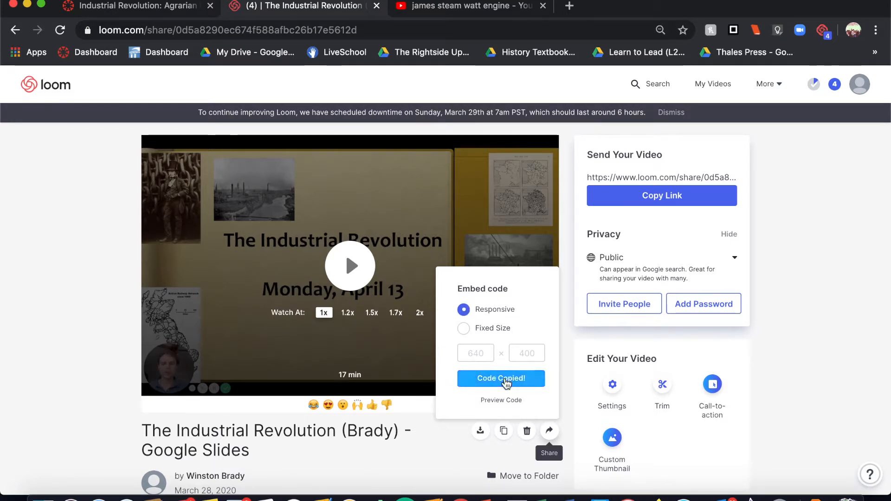
Switch to Canvas and paste the Loom embed code into the Agrarian Revolution page's HTML source.
click(160, 11)
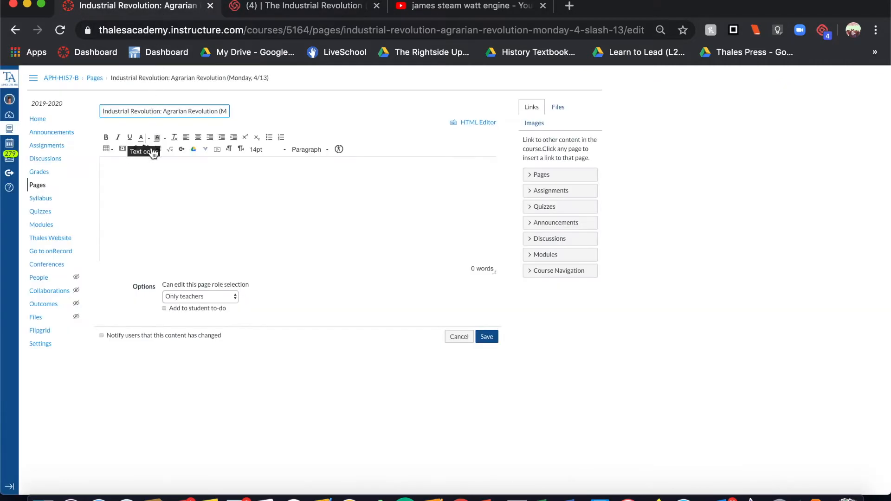
click(214, 175)
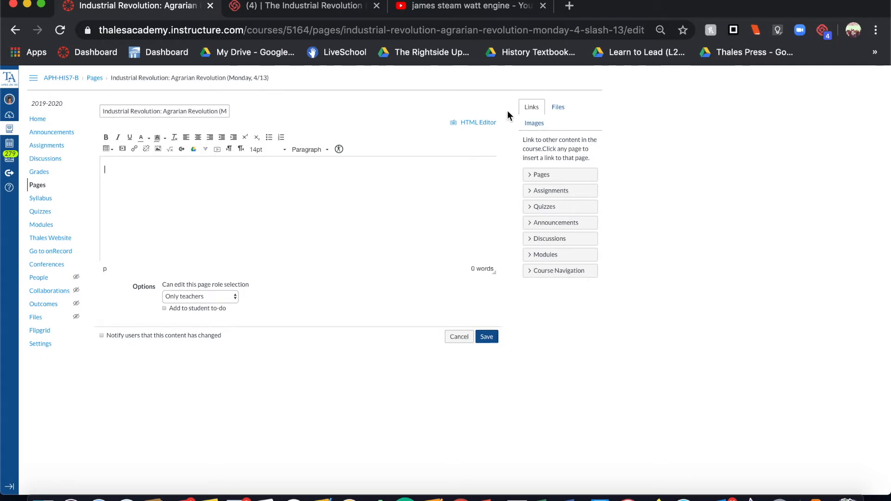
click(485, 123)
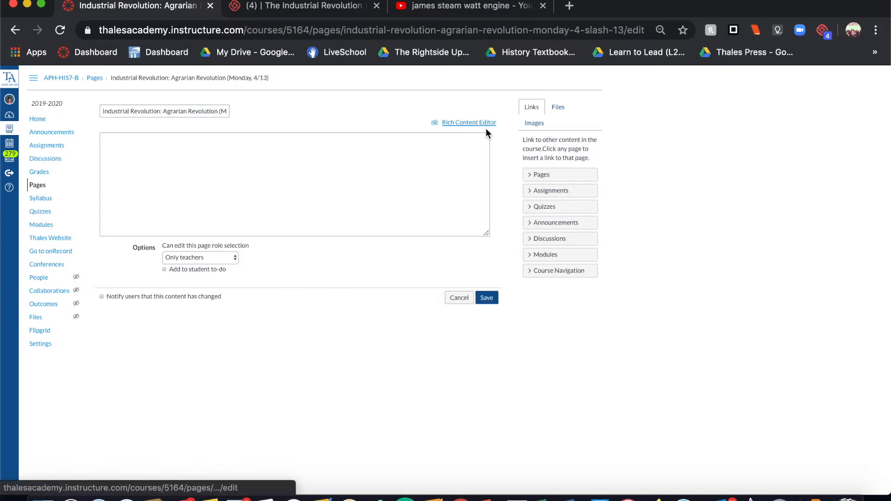
click(456, 154)
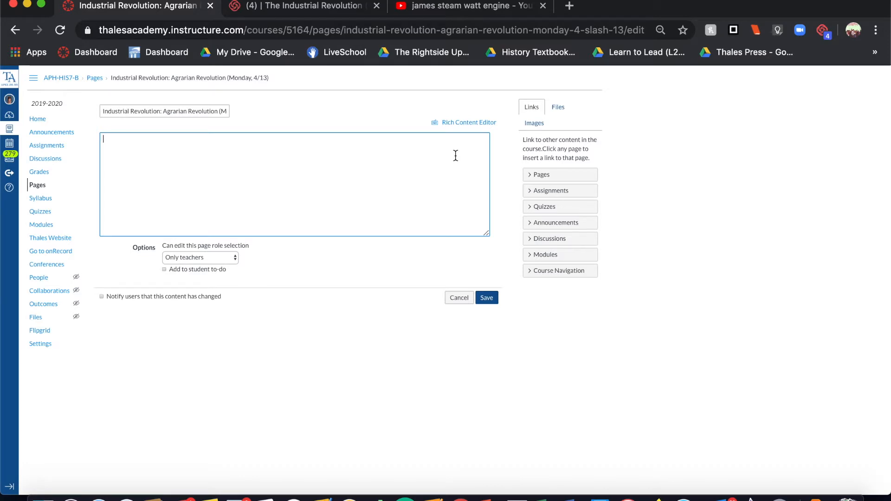
text(<div style="position: relative; padding-bottom: 62.5%; height: 0;"><iframe src="https://www.loom.com/embed/0d5a8290ec674f588afbc26b17e5612d" frameborder="0" webkitallowfullscreen mozallowfullscreen allowfullscreen style="position: absolute; top: 0; left: 0; width: 100%; height: 100%;"></iframe></div>)
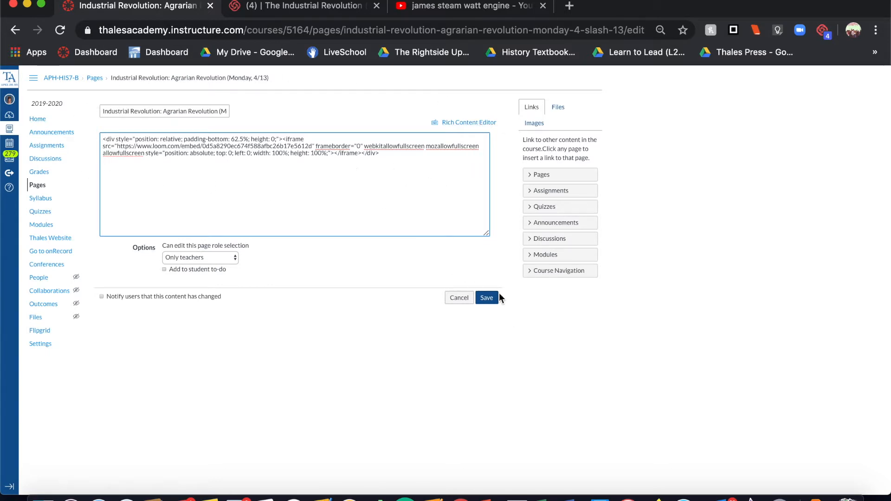
Return to the rich content view to check the embedded Loom video, and save the page.
click(470, 125)
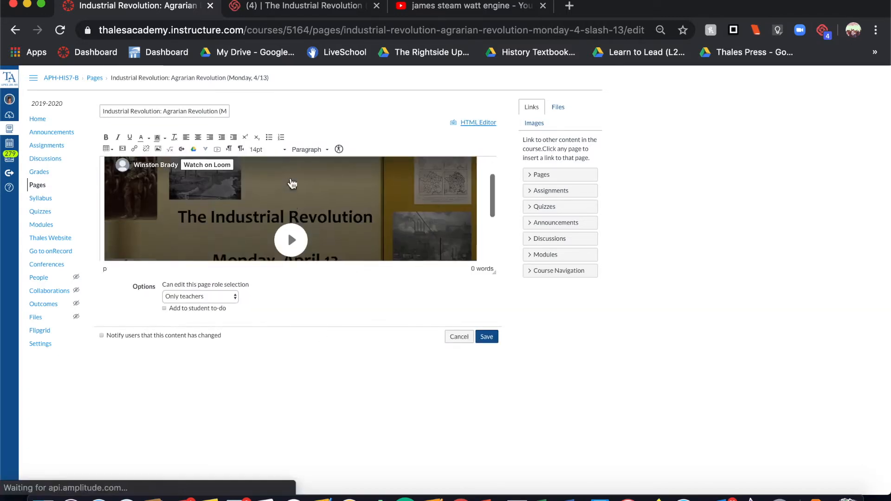
scroll(292, 184, down, 3)
scroll(374, 260, up, 3)
scroll(375, 261, down, 2)
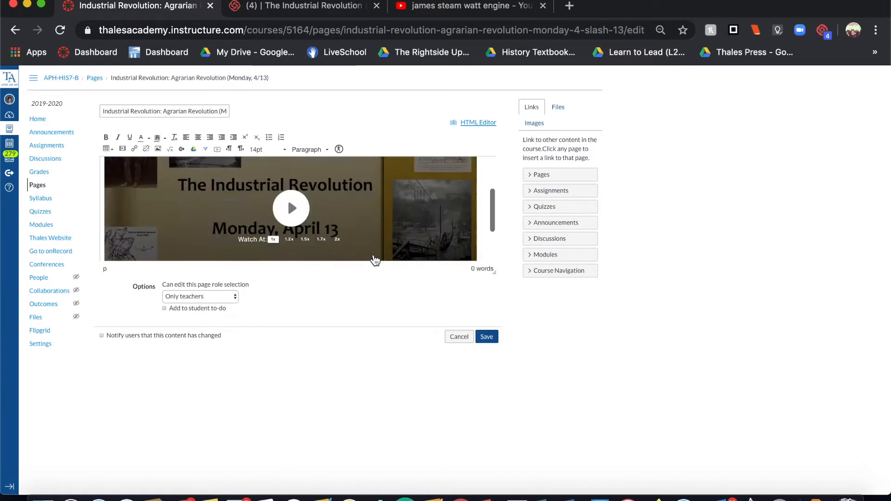
scroll(375, 260, down, 2)
click(487, 337)
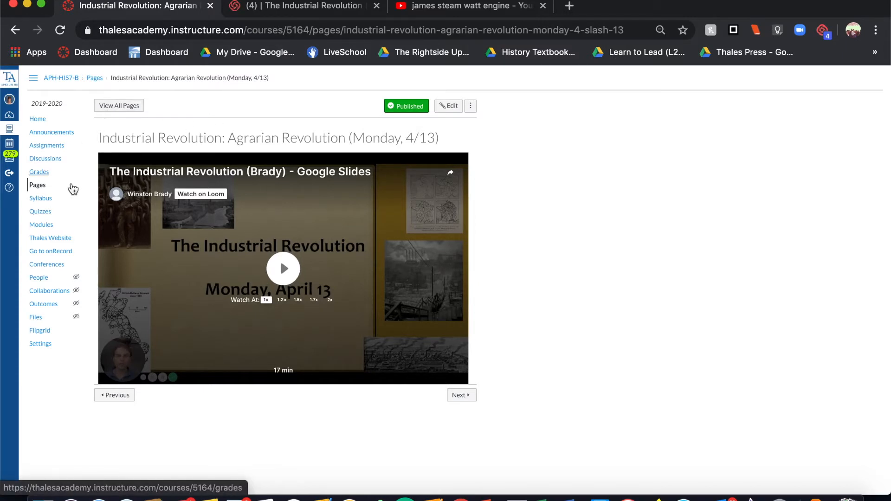
Add a new page named "James Watt's Steam Engine" to the Industrial Revolution module and publish it.
click(55, 226)
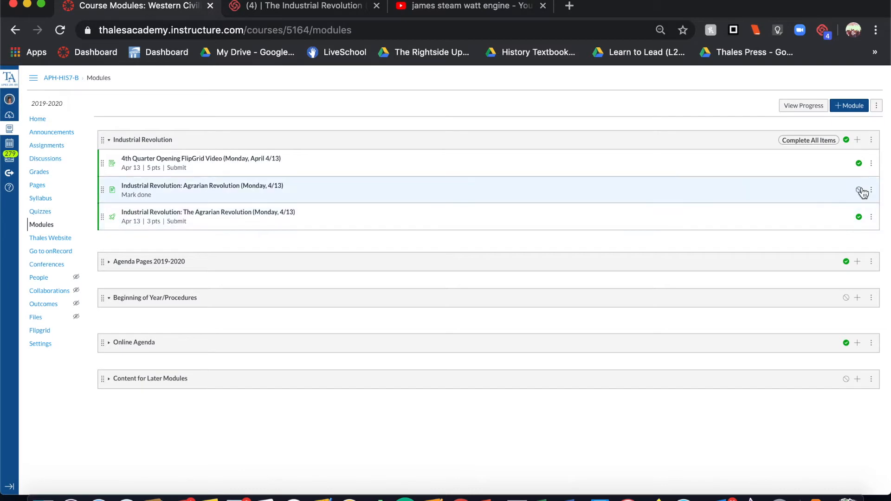
click(858, 140)
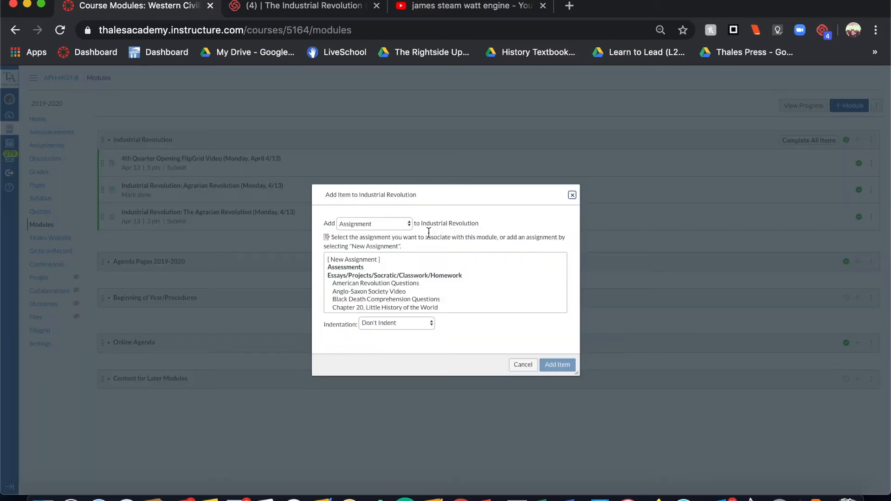
click(523, 366)
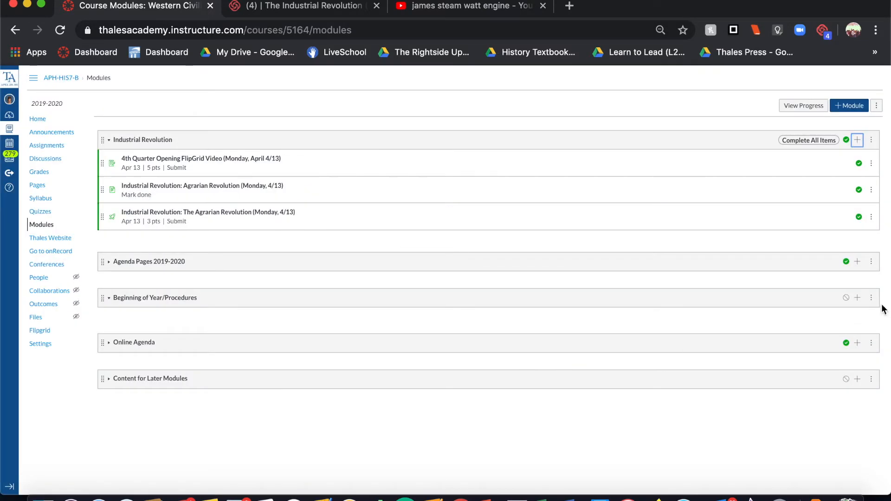
click(857, 141)
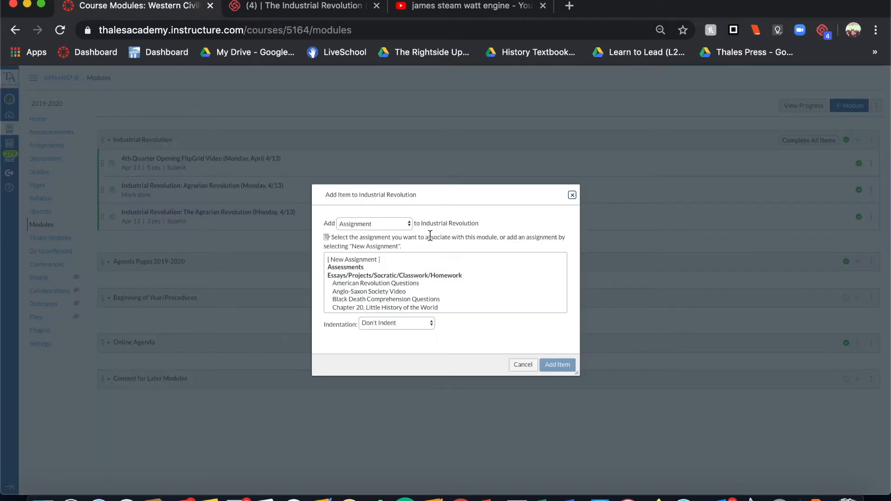
click(389, 227)
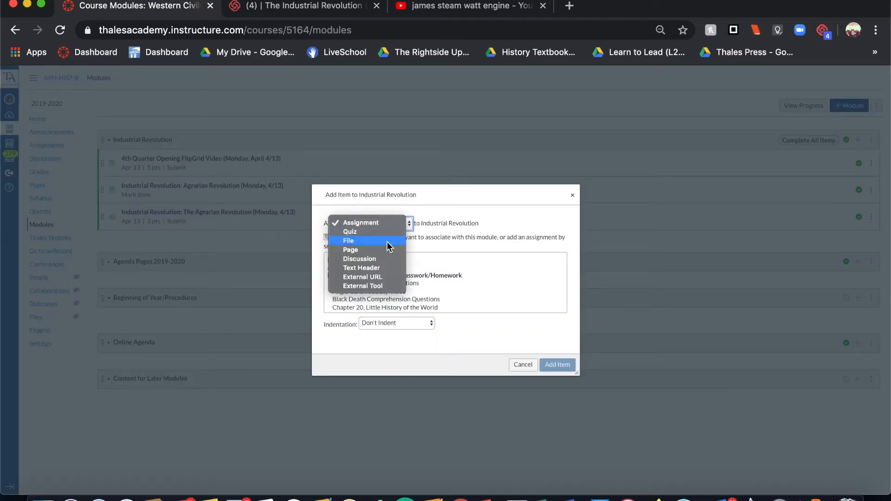
click(386, 248)
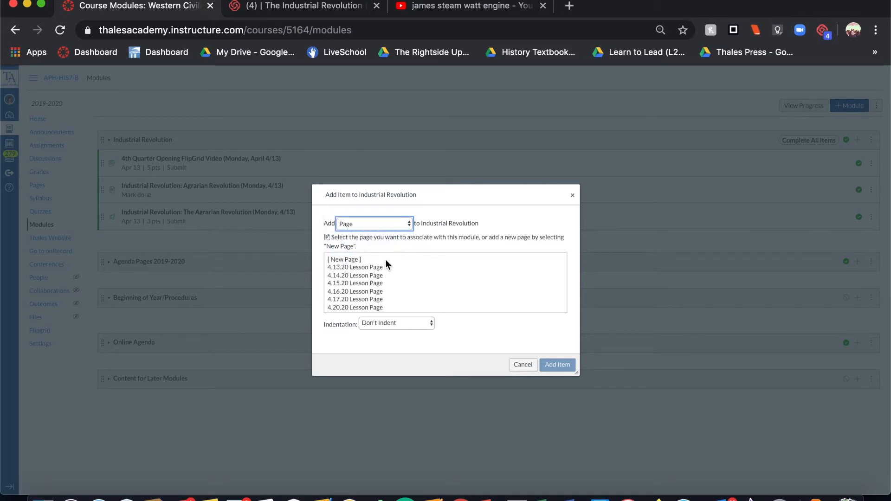
click(384, 260)
click(390, 325)
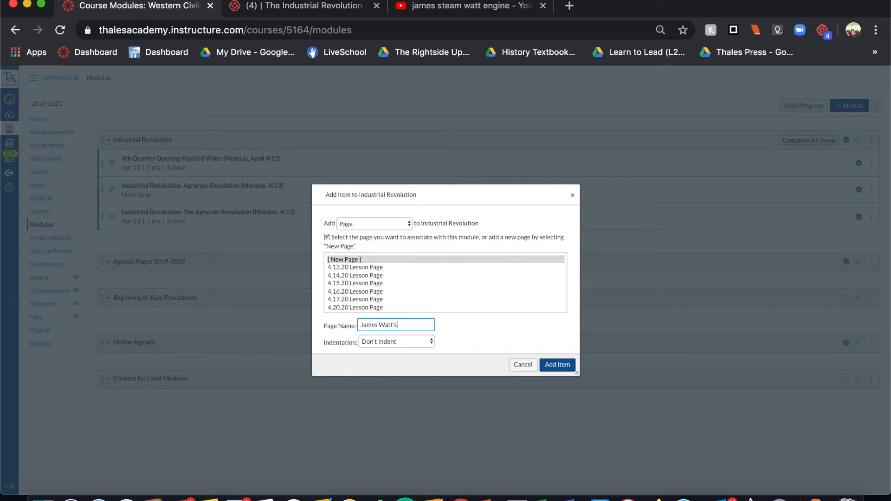
text(James Watt's Steam Engine)
click(560, 364)
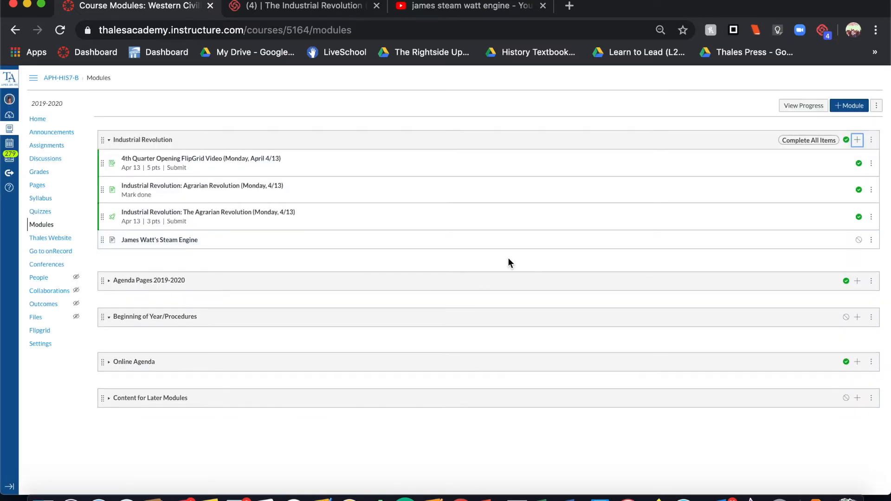
click(859, 240)
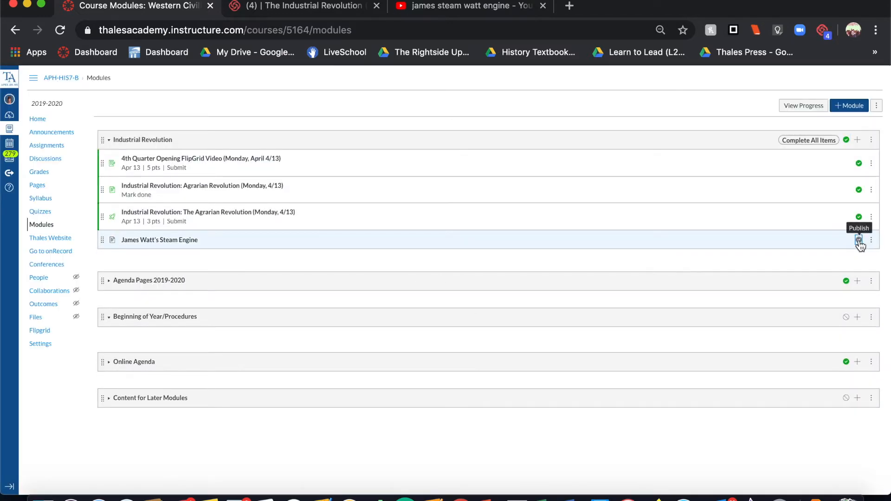
Switch back to Canvas and open the "James Watt's Steam Engine" page from the Industrial Revolution module for editing.
click(179, 243)
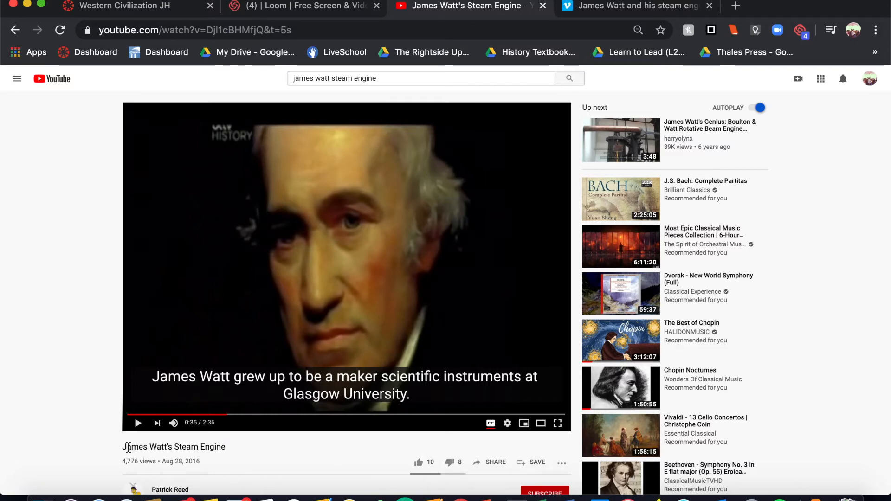
click(111, 6)
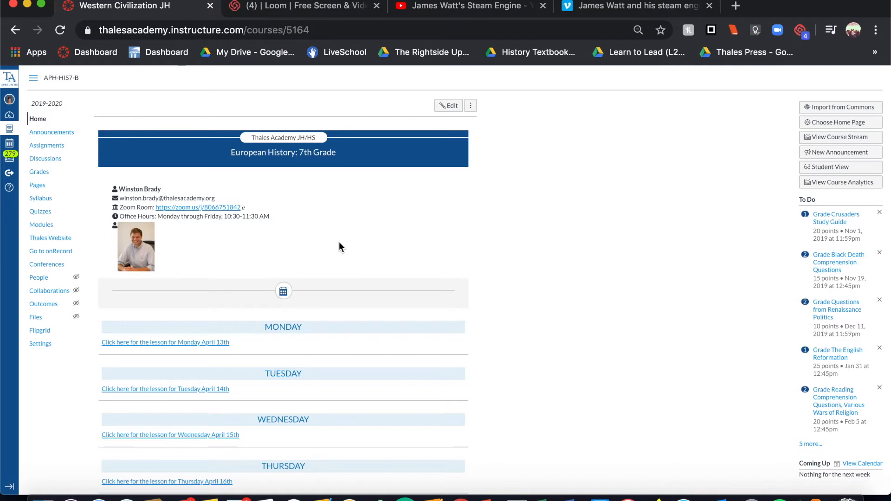
click(68, 226)
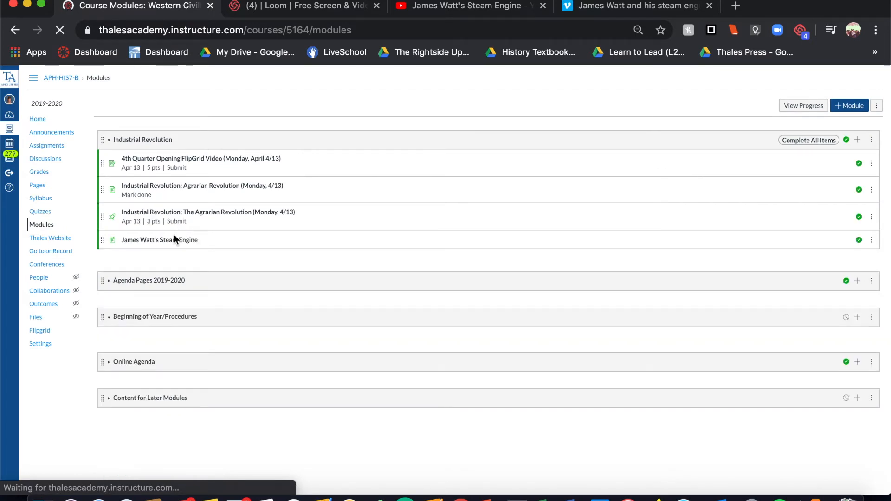
click(173, 241)
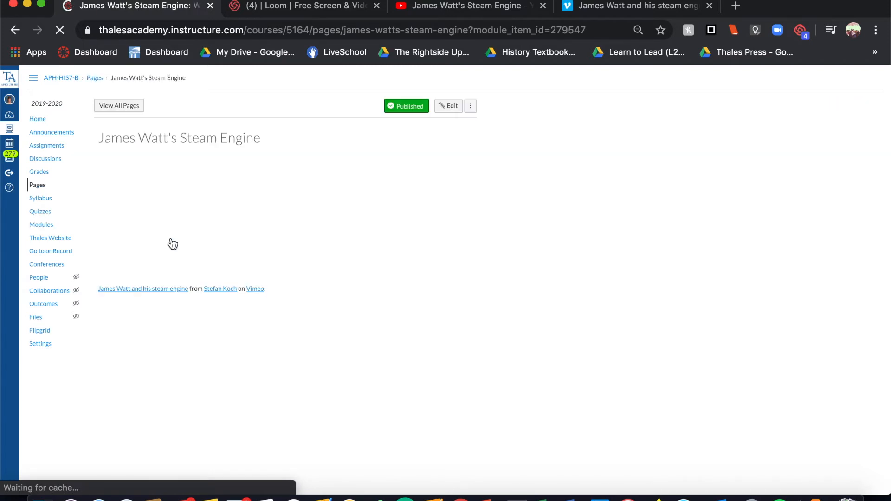
click(448, 106)
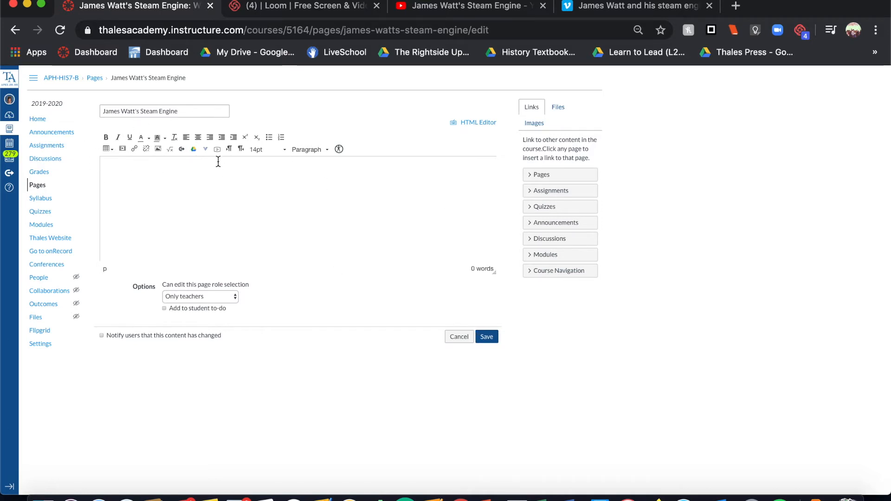
Save the page, and install the YouTube external app in the course settings without a channel name.
click(486, 337)
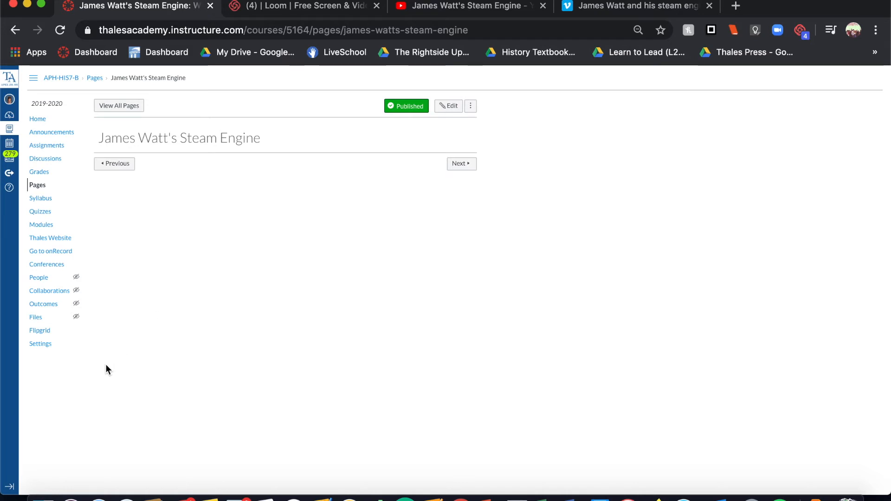
click(40, 346)
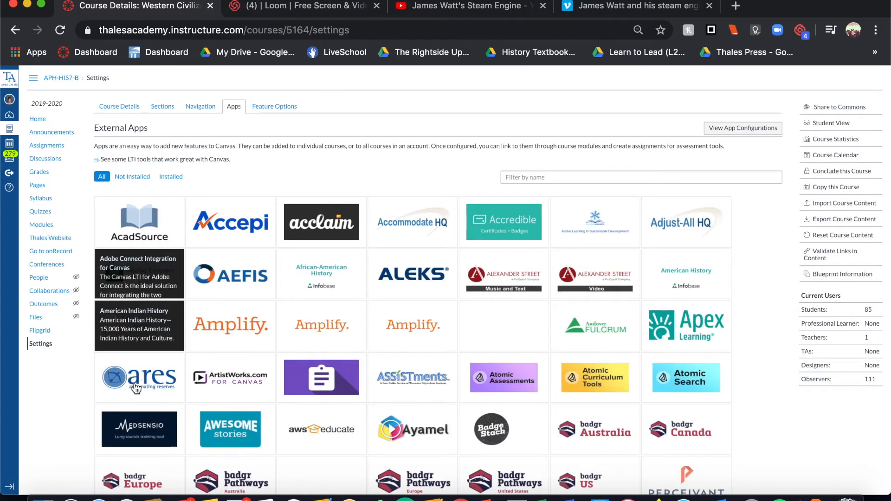
click(597, 177)
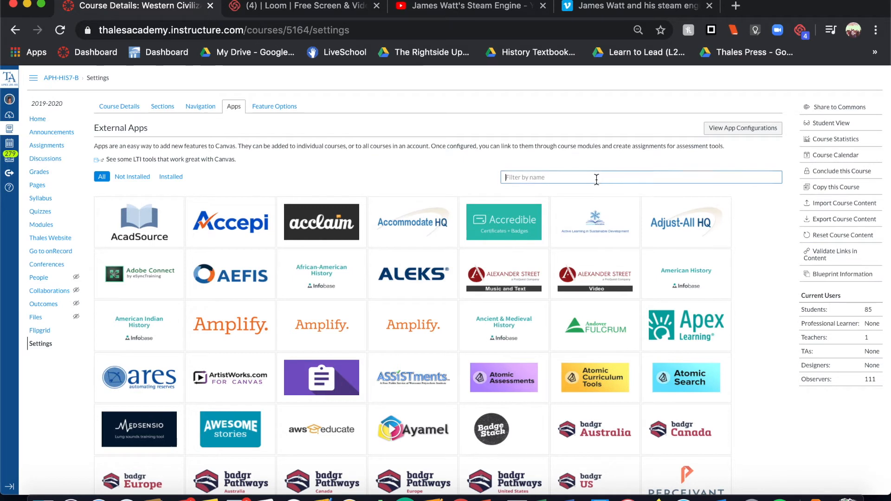
text(youtube)
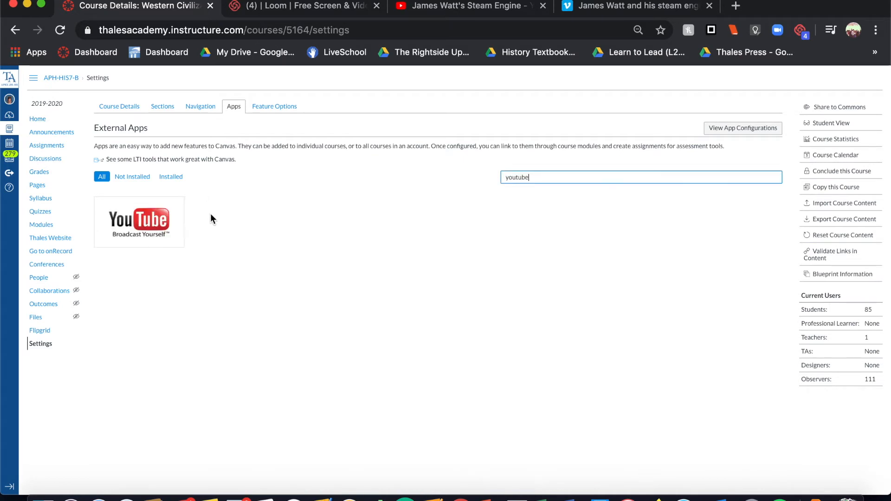
click(155, 227)
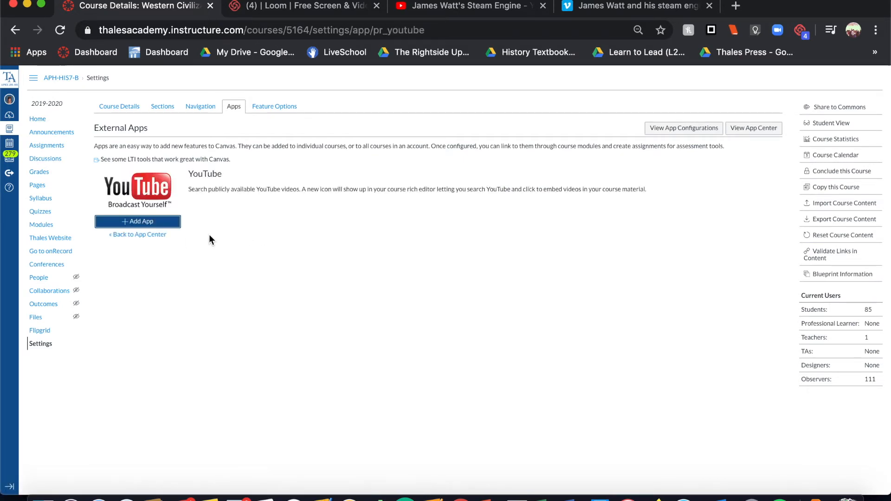
click(168, 225)
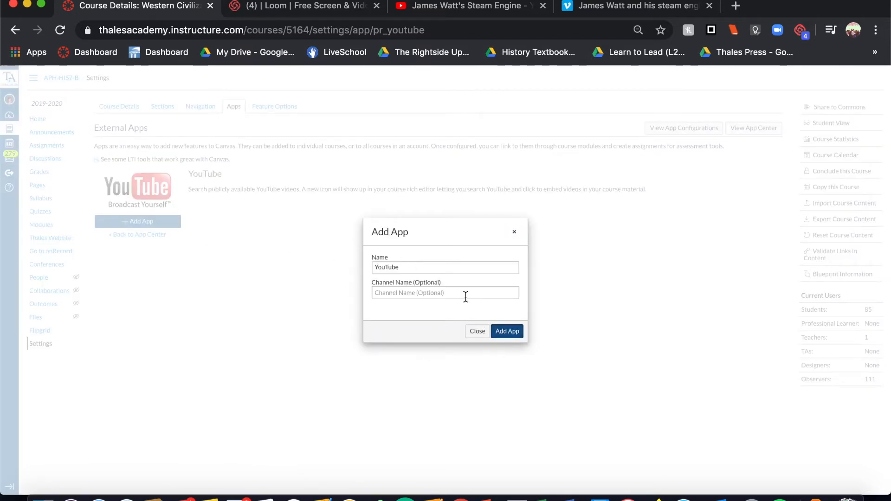
key(Return)
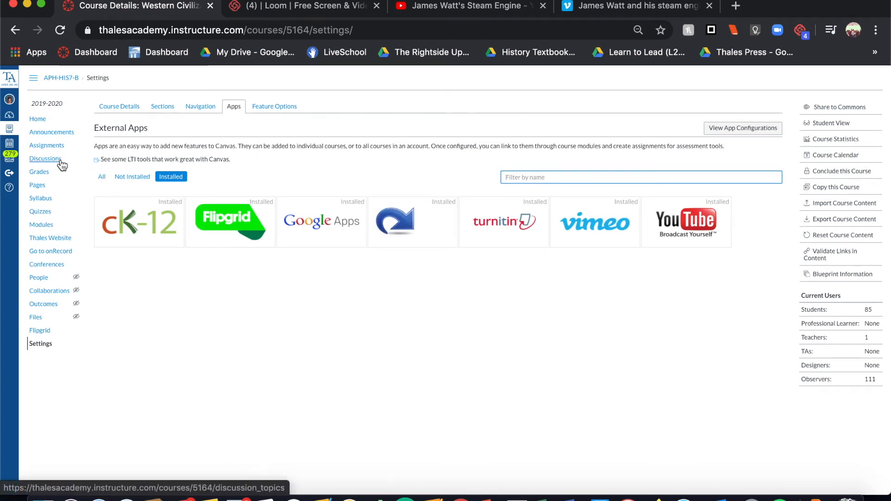
Reopen the "James Watt's Steam Engine" page from the Industrial Revolution module for editing.
click(51, 227)
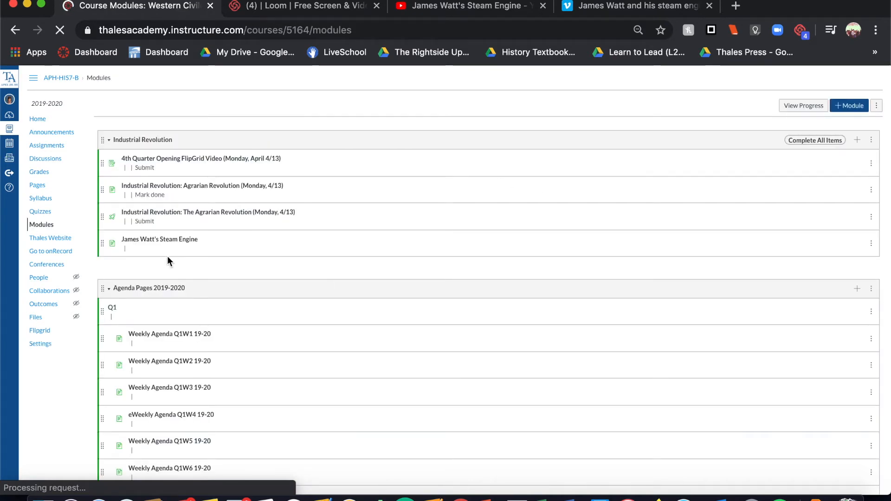
click(146, 241)
click(449, 108)
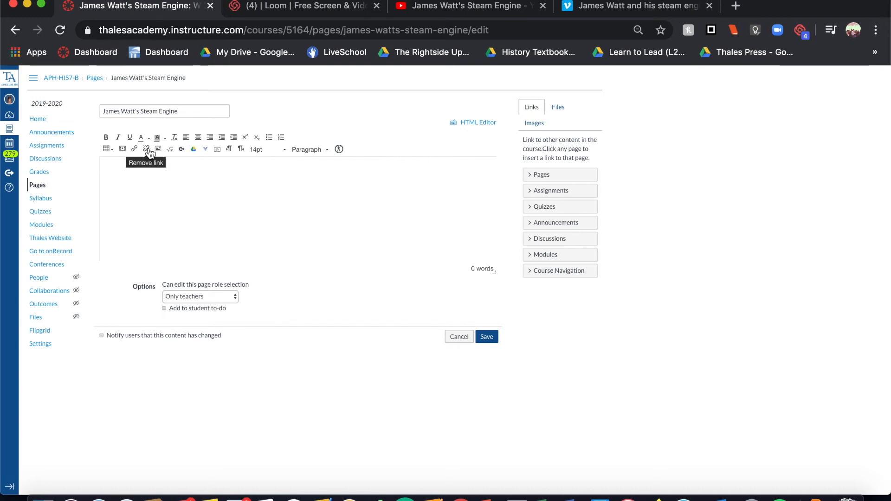
Search for "james watt steam engine" with the YouTube app in the page's rich content editor.
click(207, 150)
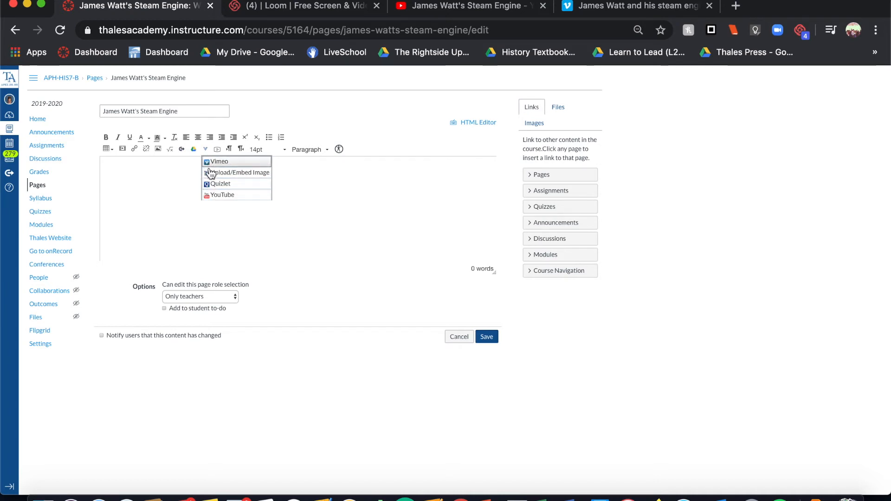
click(211, 195)
text(jame)
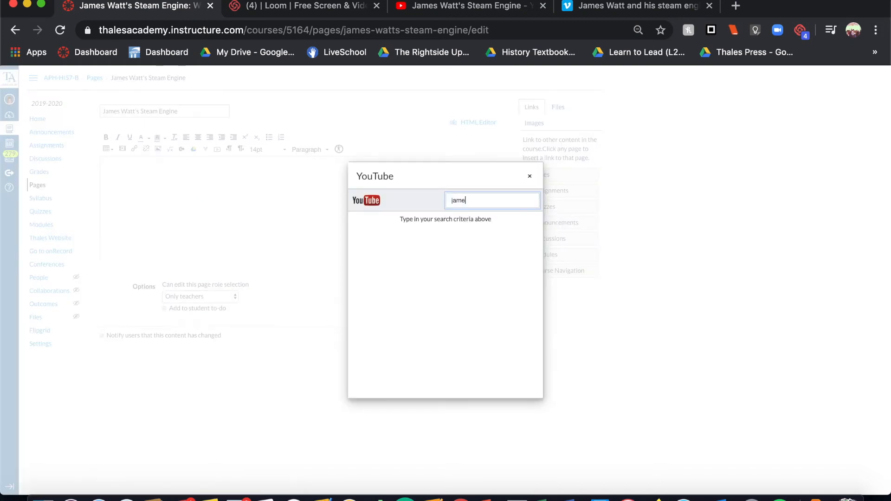
text(s watt steam engine)
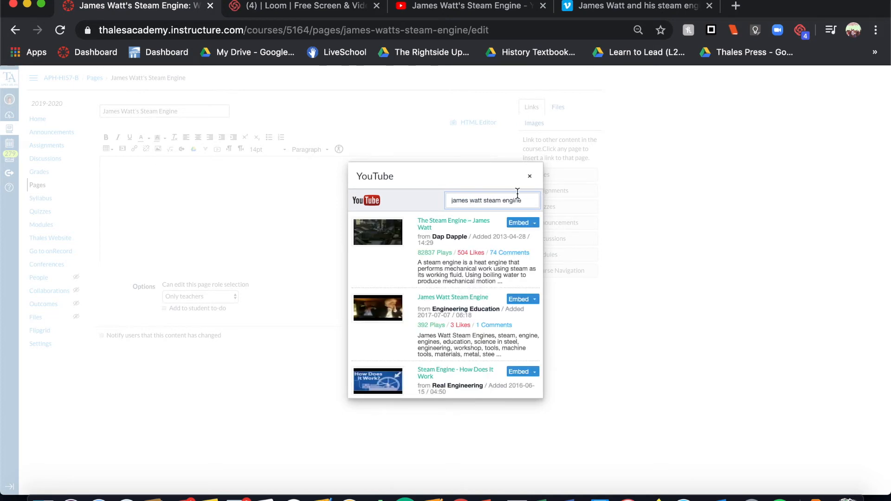
Check the chosen video in the YouTube browser tab, embed the matching "James Watt's Steam Engine" result in the Canvas page, and save it.
click(439, 11)
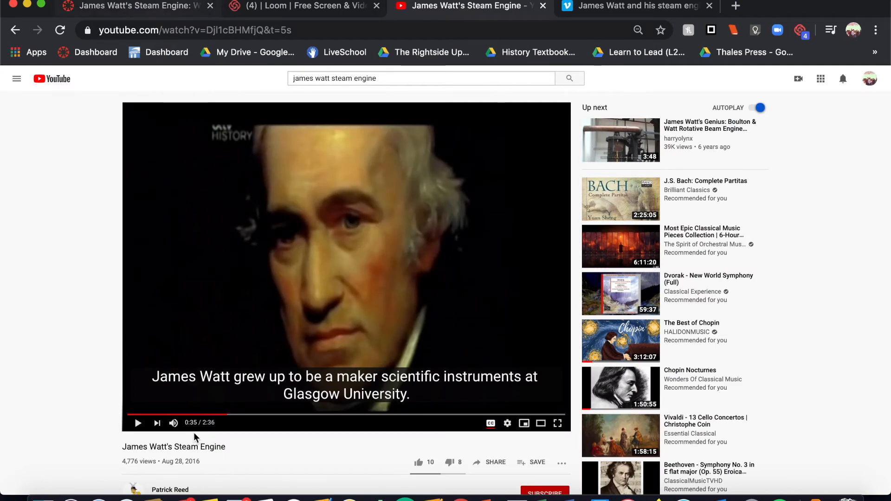
click(126, 9)
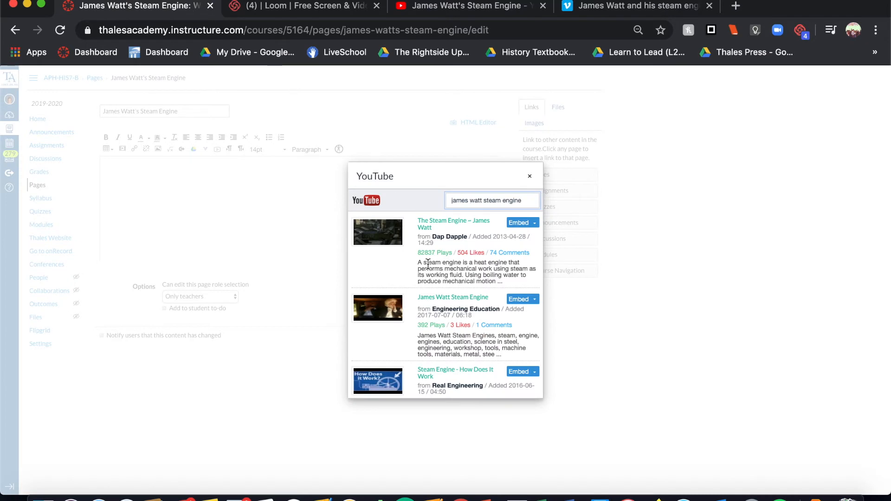
scroll(431, 277, down, 5)
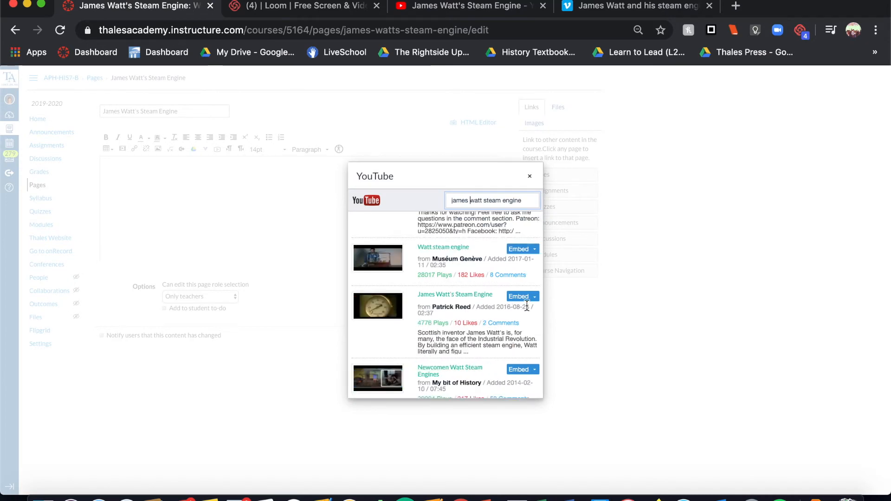
click(525, 300)
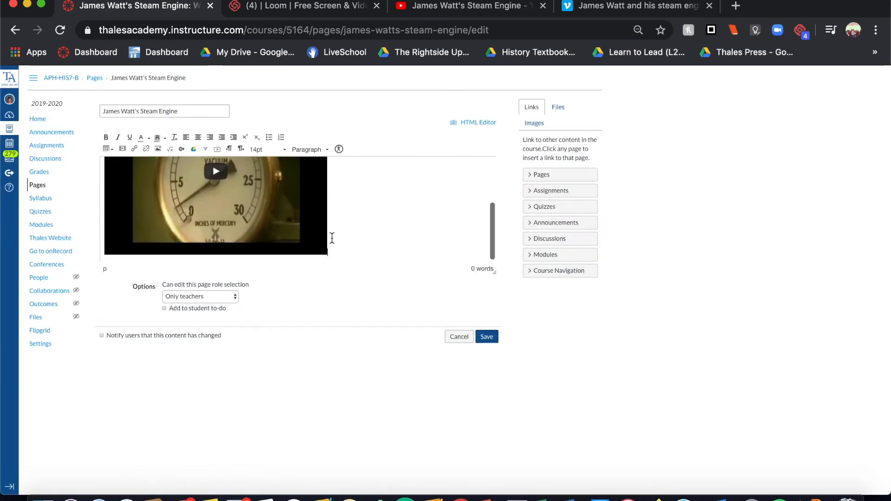
click(486, 337)
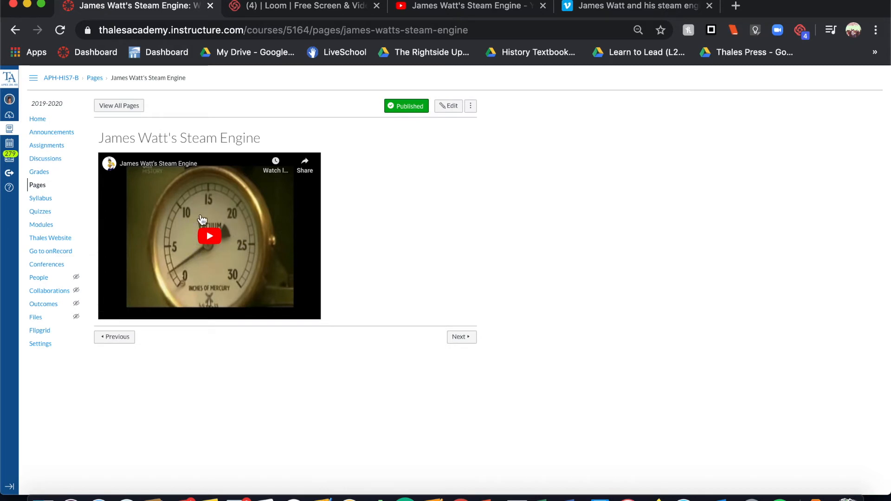
Open the lesson page for Monday April 13th from the course home page and start editing it.
click(45, 119)
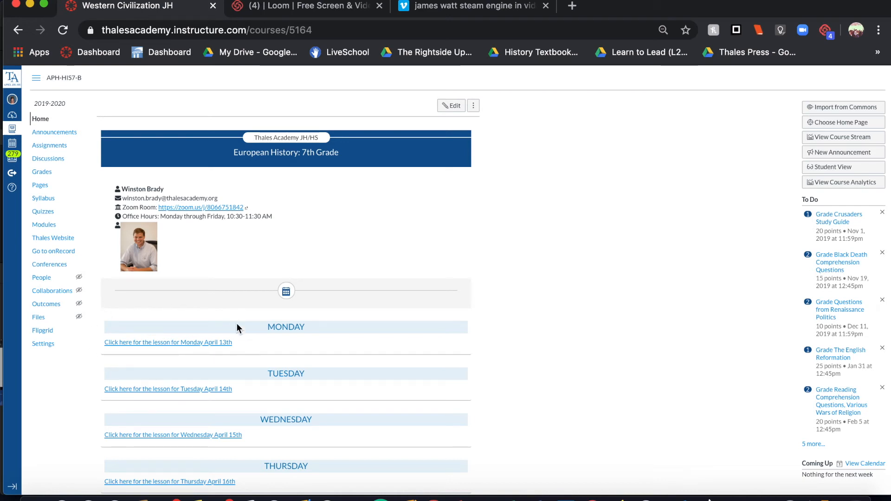
click(204, 343)
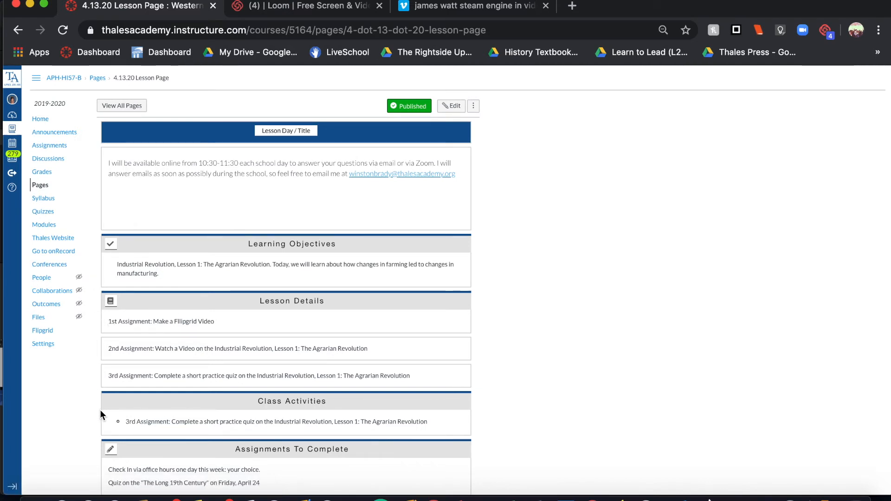
scroll(100, 410, down, 2)
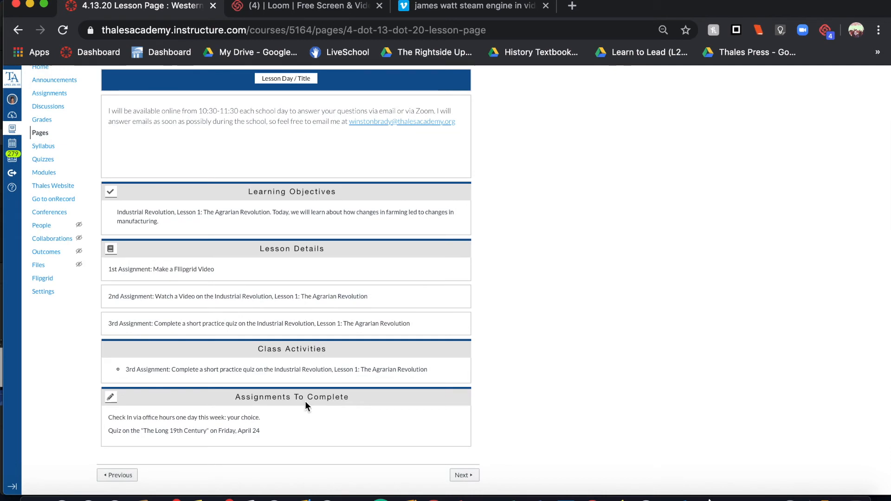
scroll(292, 402, up, 2)
click(454, 111)
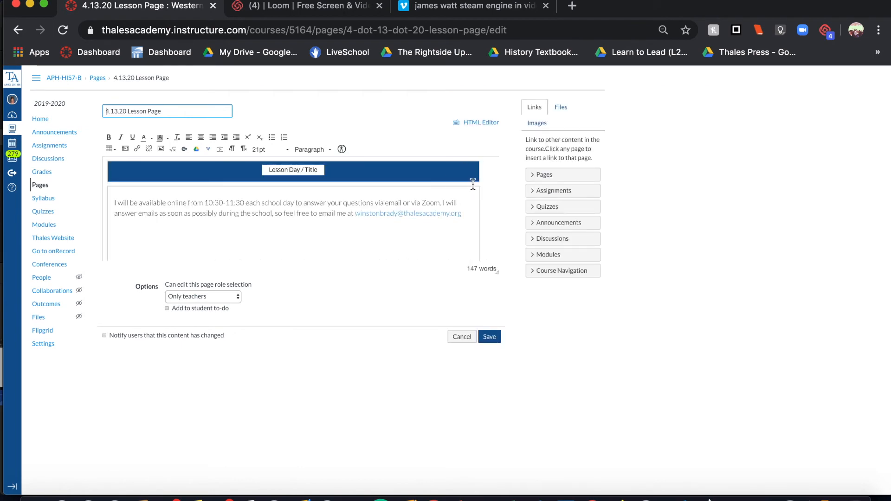
Examine the lesson page's HTML source and rich content, from the banner and introduction to the Class Activities and Assignments To Complete sections.
click(481, 123)
scroll(345, 184, up, 3)
scroll(345, 183, up, 10)
scroll(345, 183, down, 15)
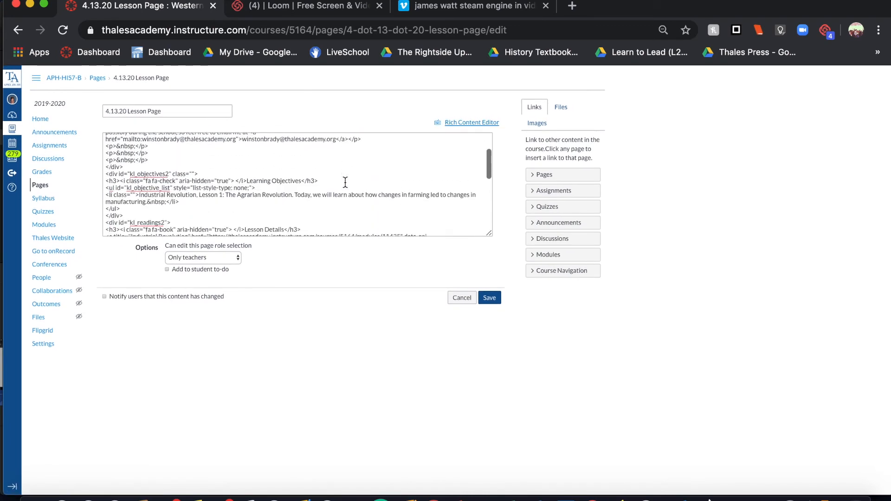
click(467, 124)
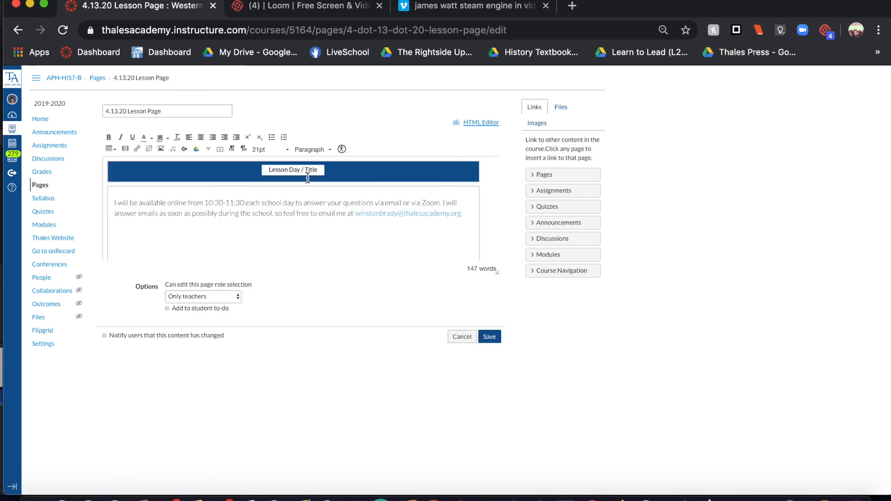
scroll(217, 191, down, 5)
scroll(217, 192, down, 8)
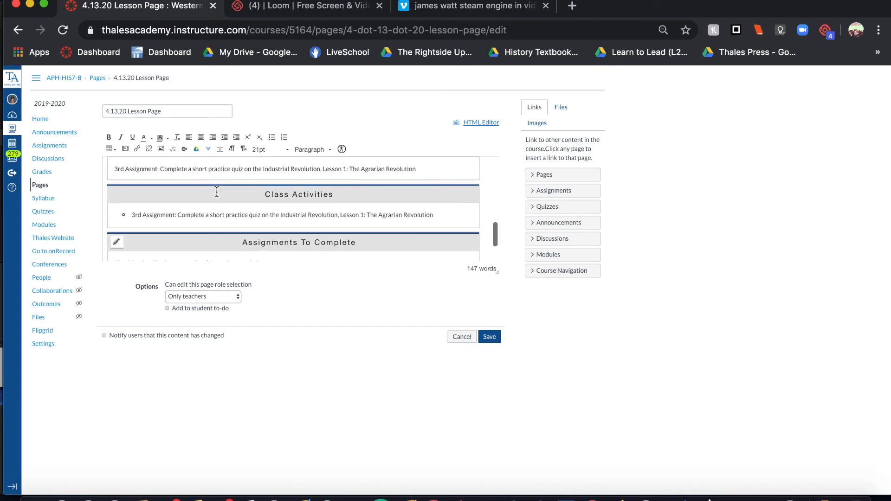
scroll(217, 191, down, 2)
scroll(296, 164, up, 15)
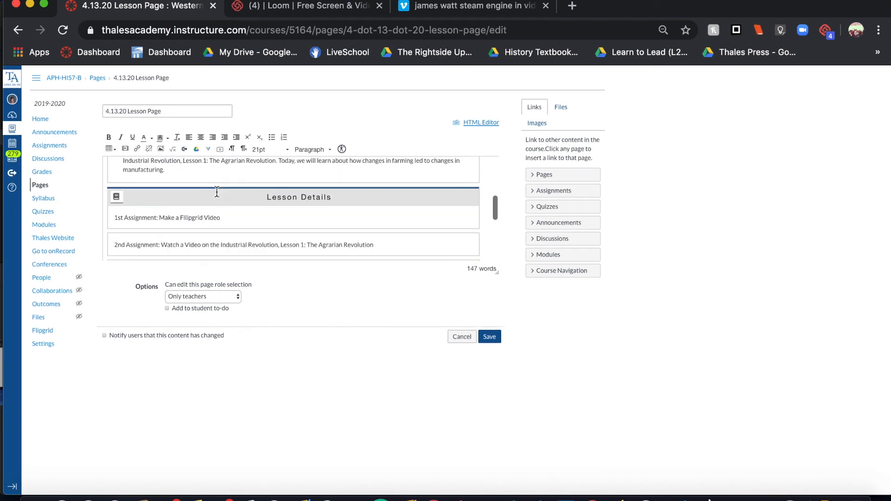
click(487, 123)
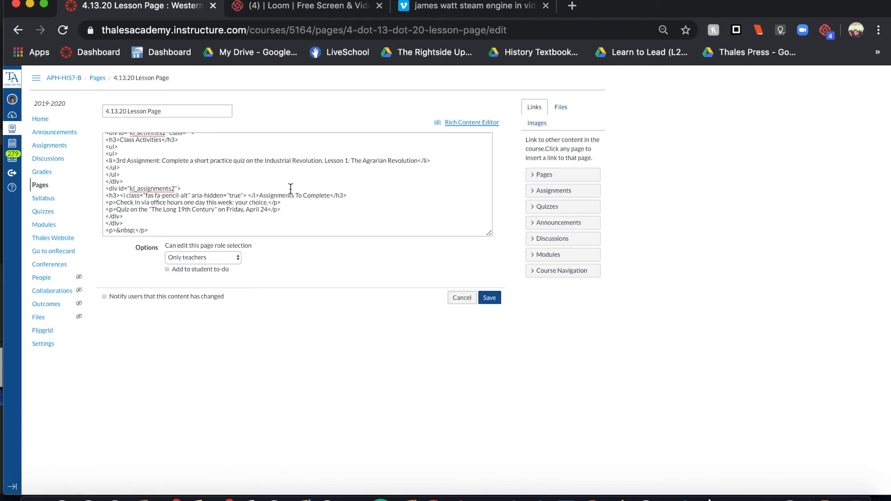
scroll(291, 188, up, 10)
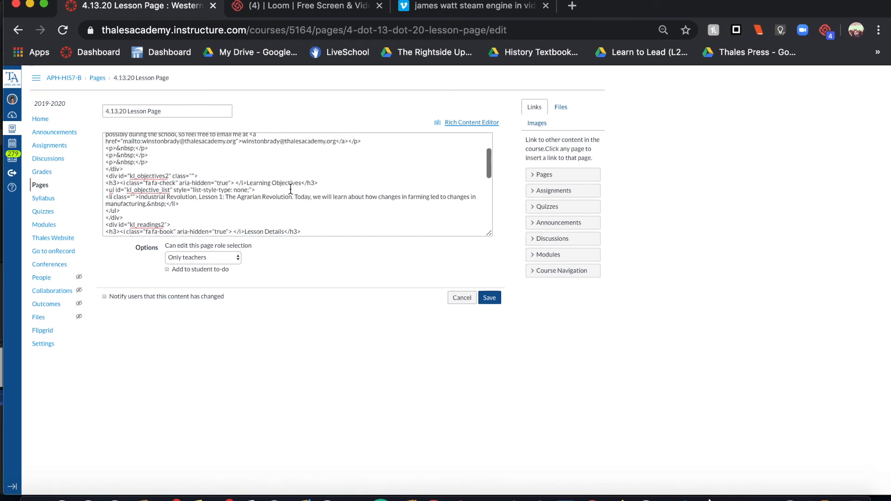
scroll(291, 189, down, 1)
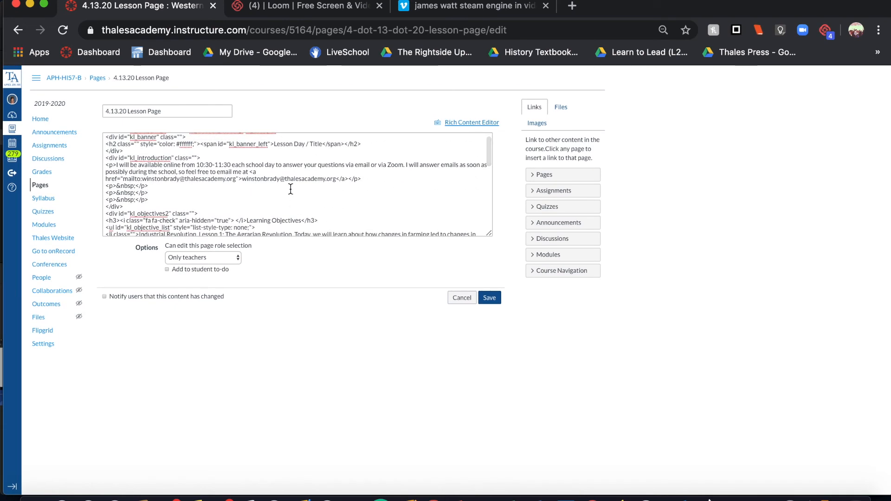
scroll(291, 189, down, 3)
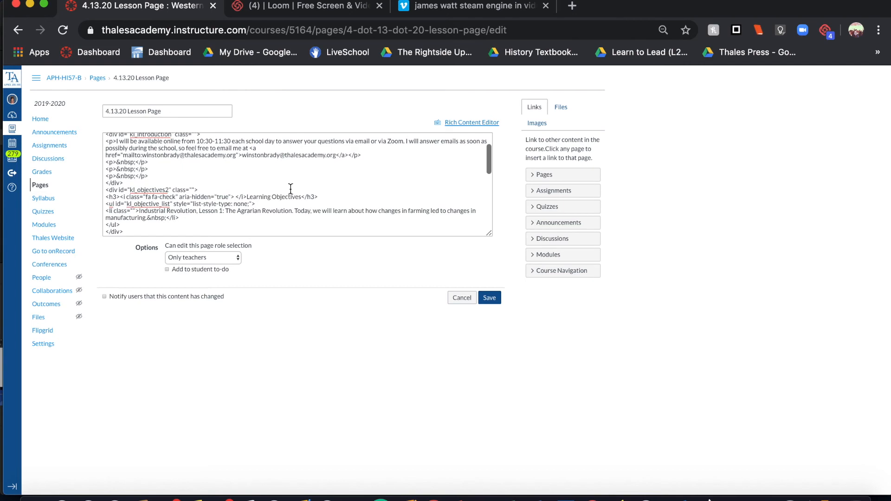
scroll(290, 189, down, 10)
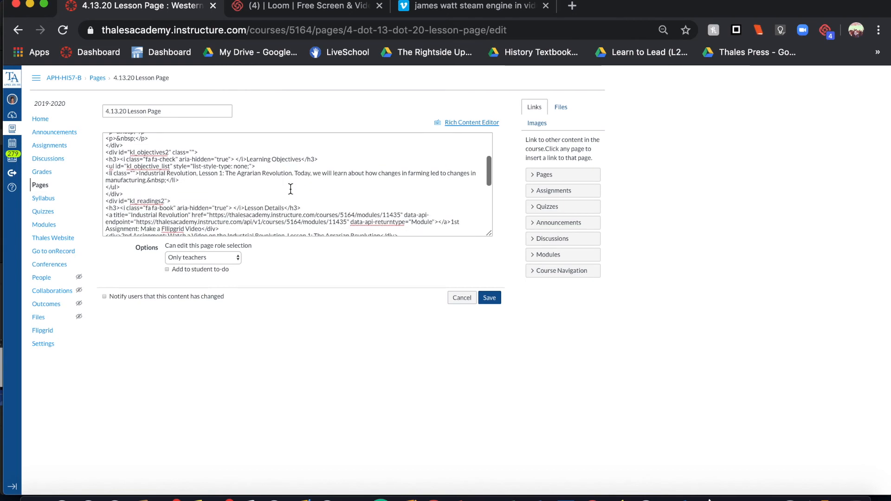
click(473, 123)
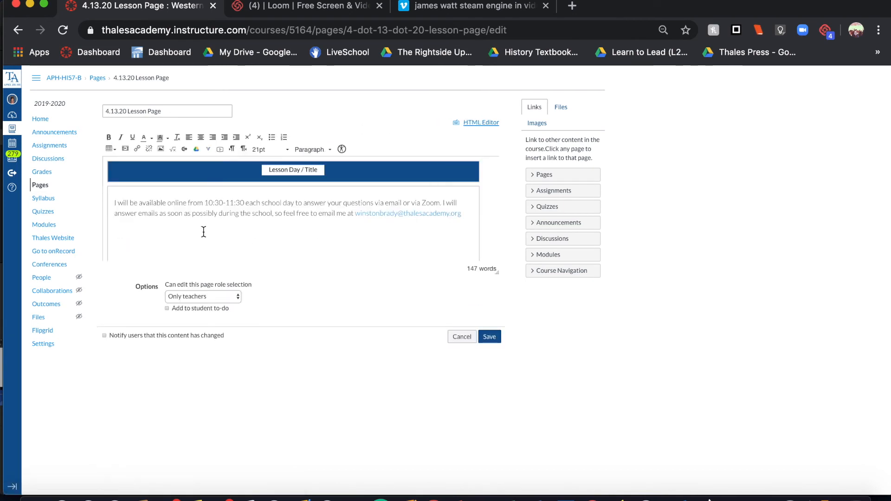
Add an empty bullet below the 3rd Assignment item in the lesson page's Class Activities section.
scroll(204, 232, down, 2)
scroll(201, 238, down, 5)
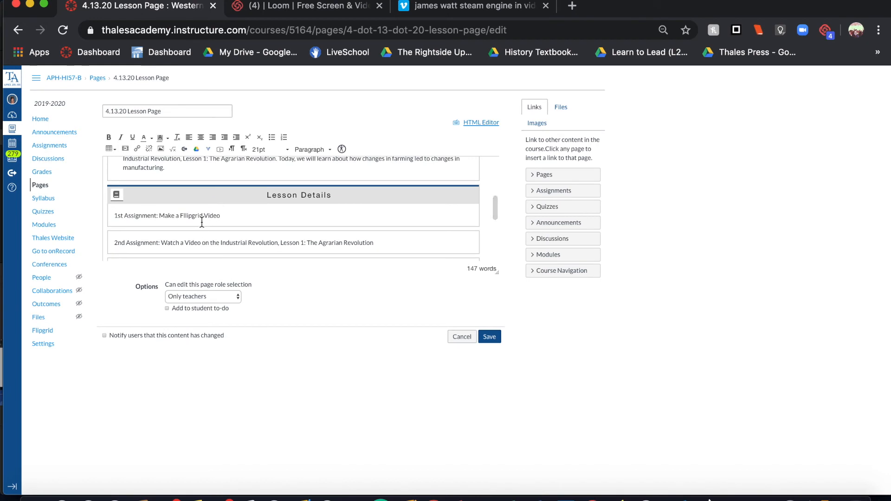
scroll(202, 222, down, 2)
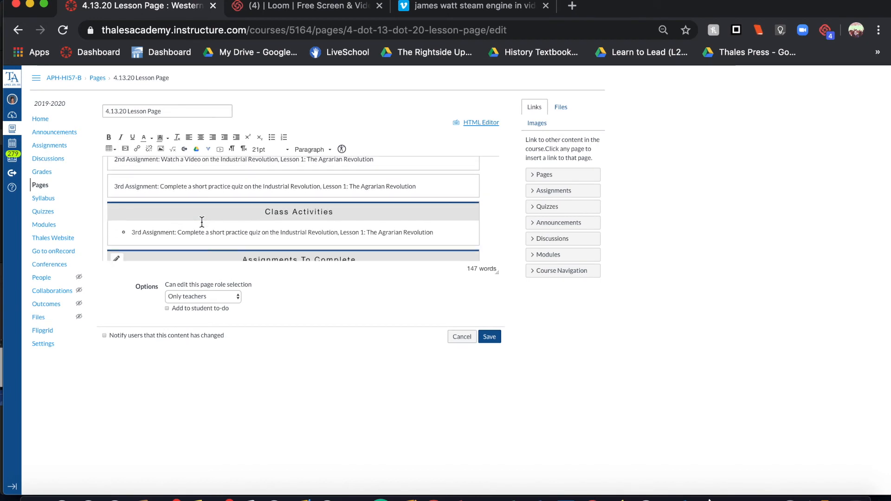
click(444, 232)
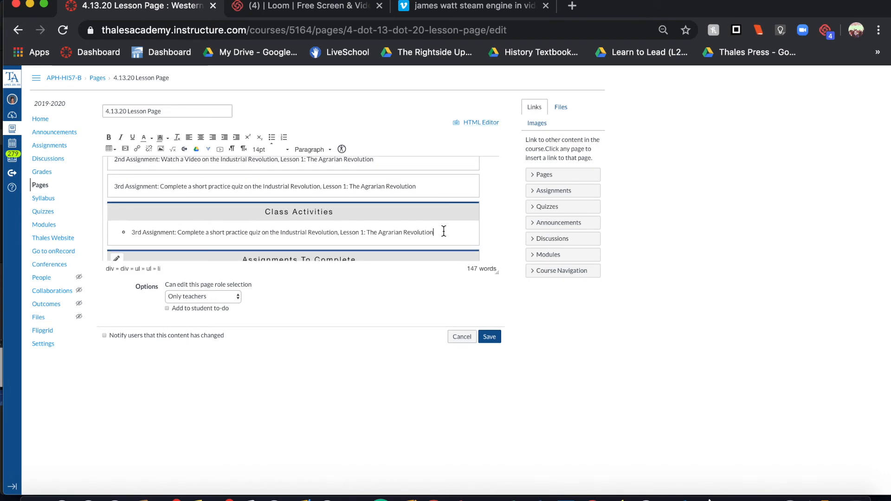
key(Return)
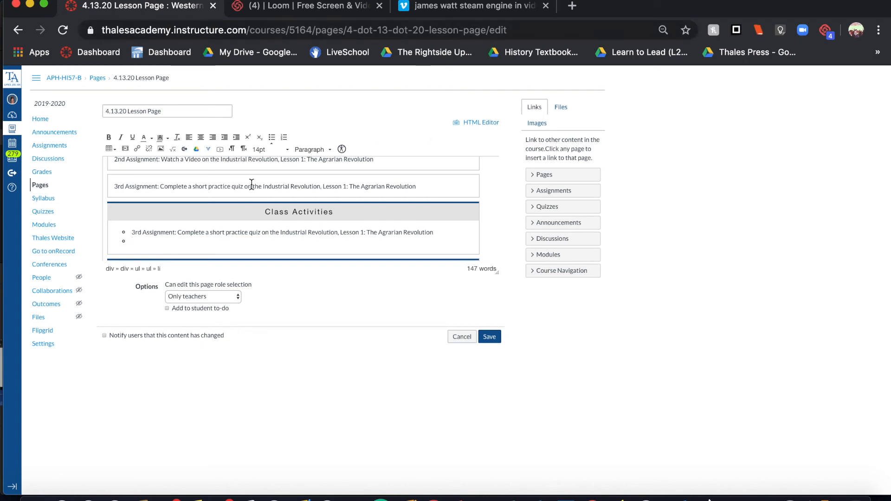
Switch to Vimeo, open the "James Watt and his steam engine" video from the search results, and briefly play and pause it.
click(448, 10)
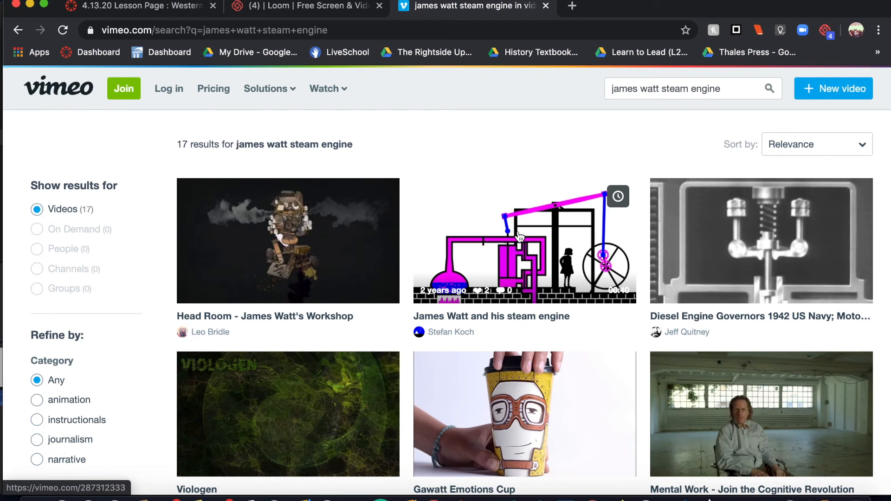
click(518, 237)
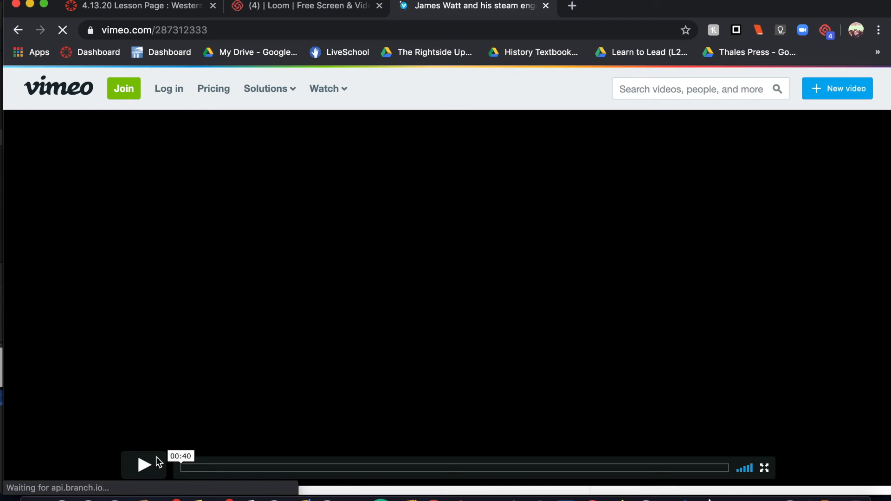
click(154, 473)
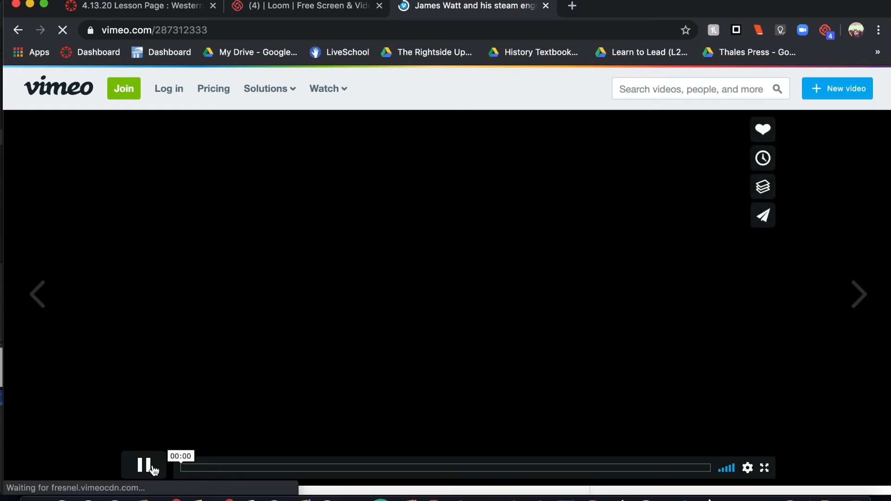
click(153, 468)
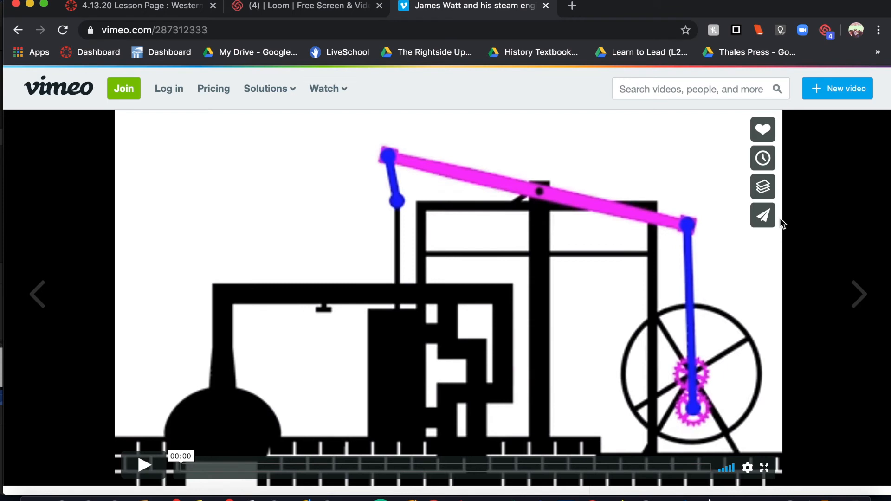
Open the video's sharing options and copy its full iframe embed code.
click(764, 214)
scroll(497, 307, down, 1)
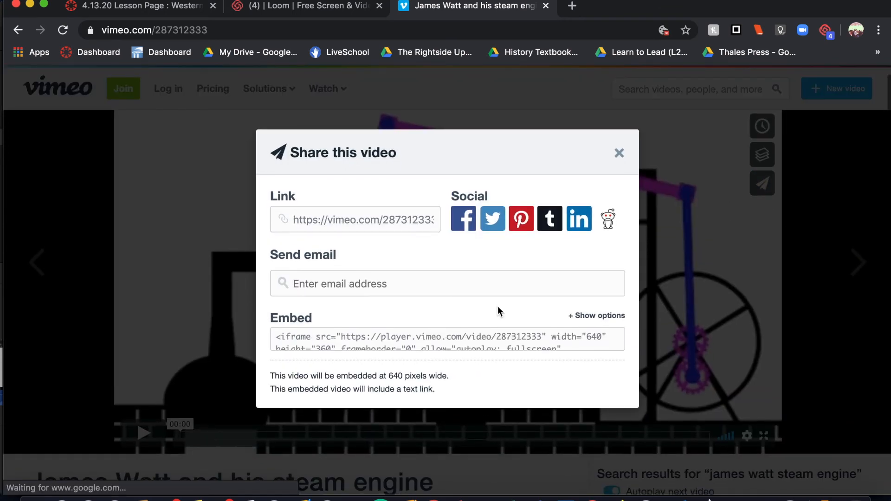
scroll(410, 304, down, 1)
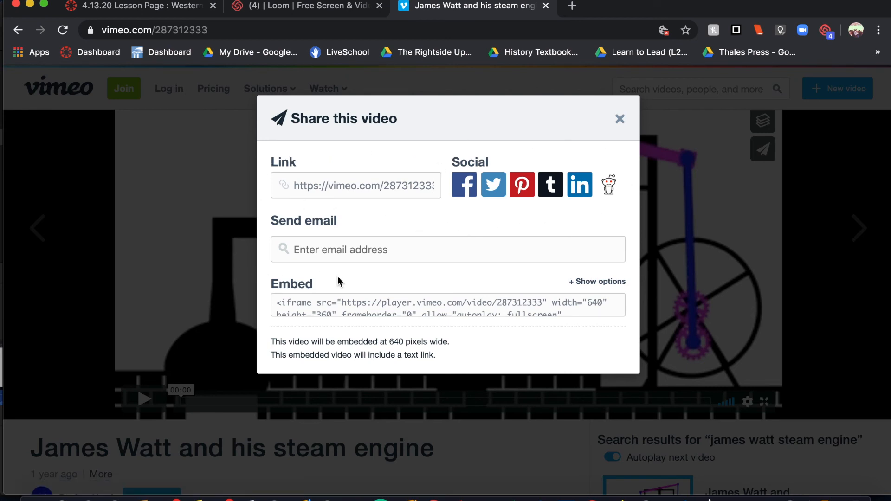
scroll(299, 272, down, 2)
click(306, 256)
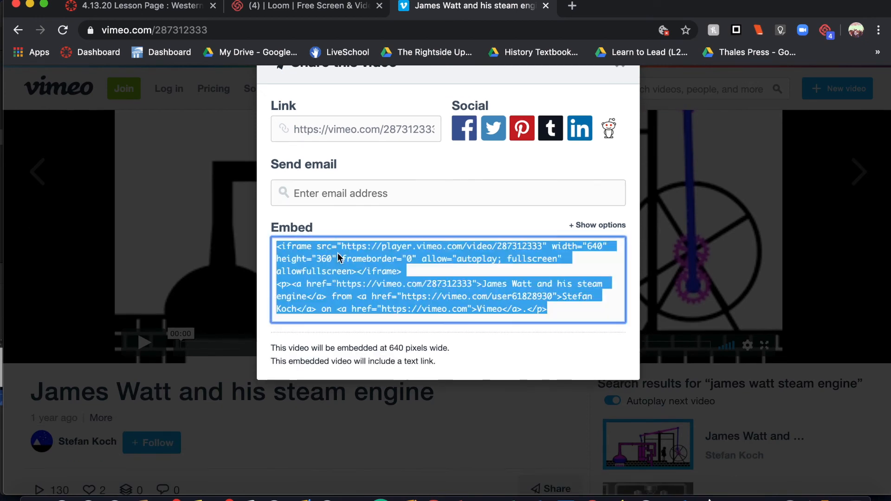
scroll(308, 256, up, 2)
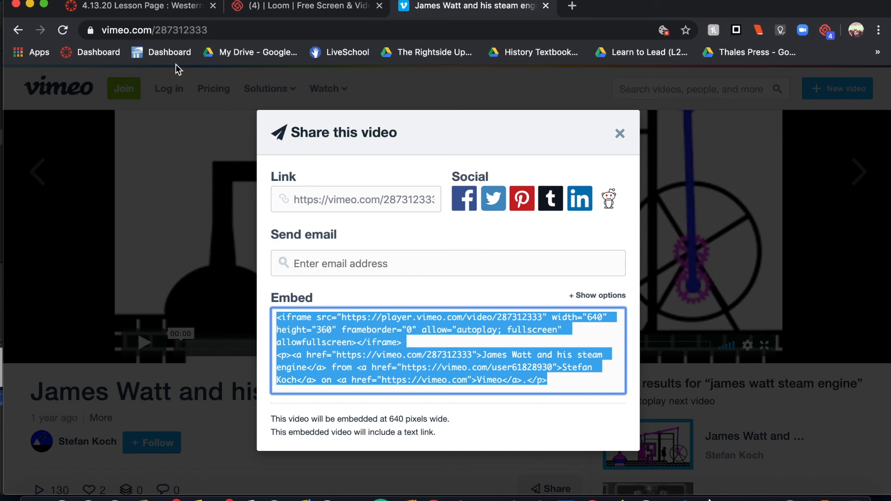
Return to the Canvas lesson page and insert the copied Vimeo embed code as media at the empty Class Activities bullet.
click(153, 10)
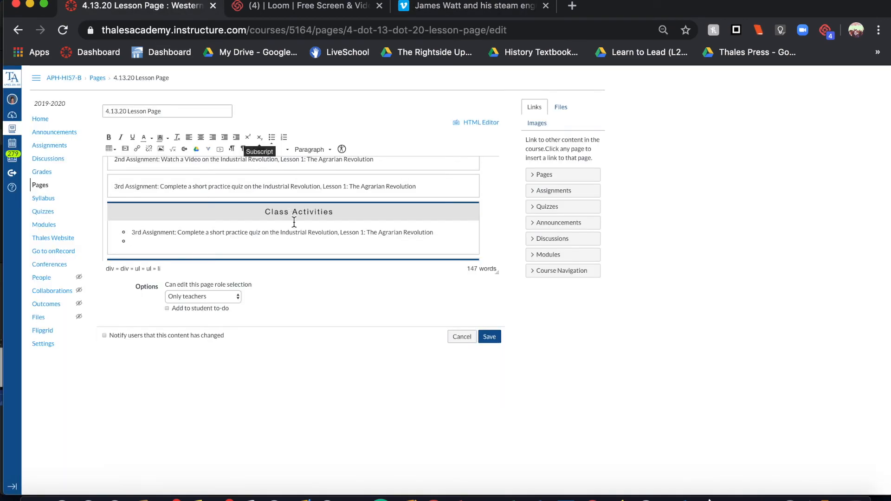
scroll(301, 247, up, 1)
scroll(301, 248, down, 1)
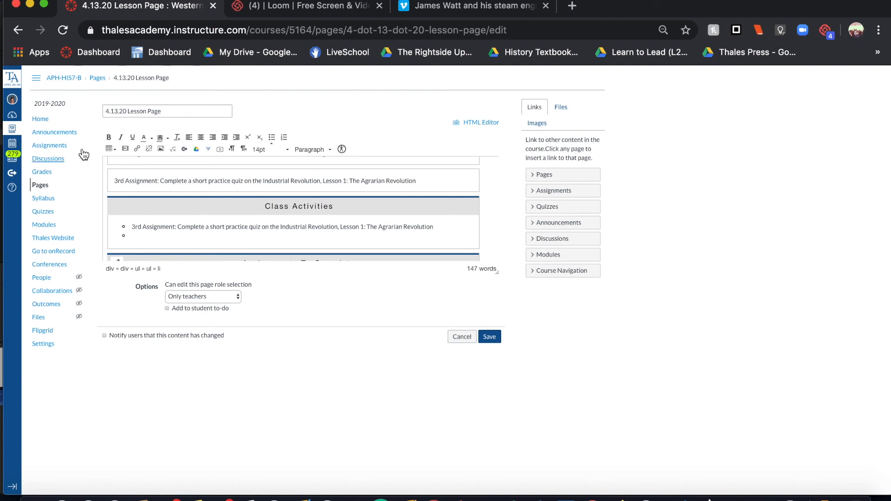
click(126, 149)
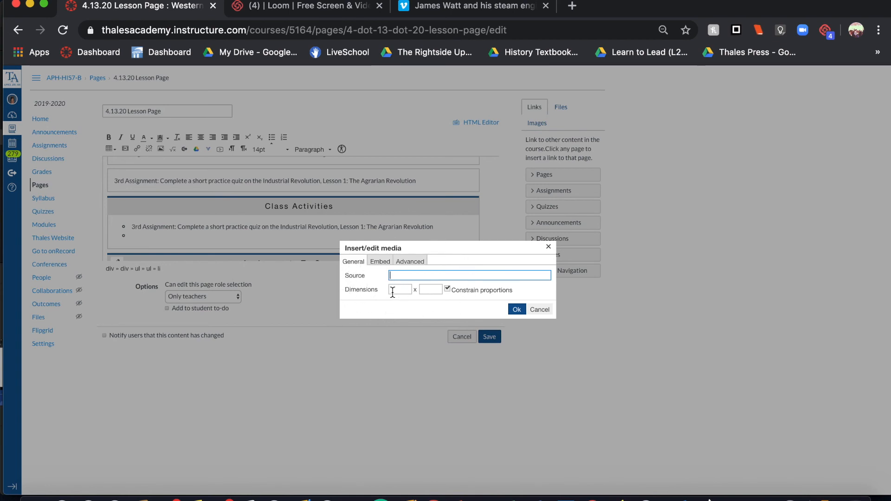
click(389, 266)
click(385, 287)
key(super+v)
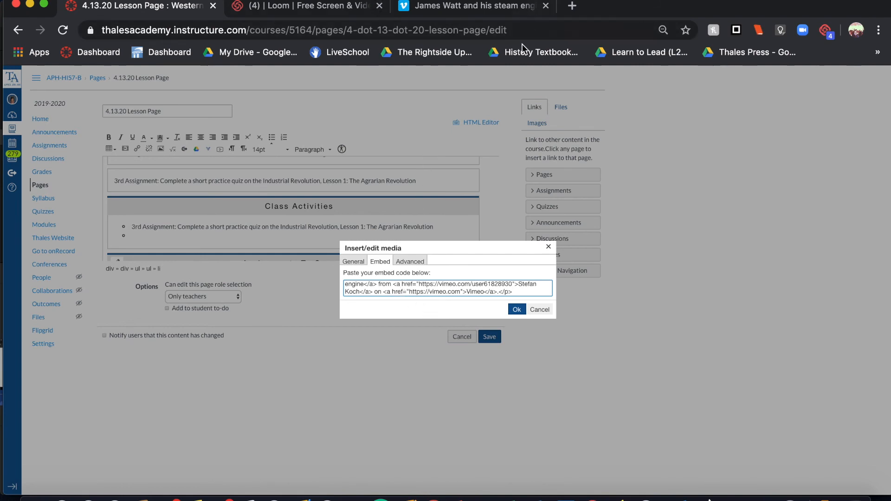
key(super+a)
key(BackSpace)
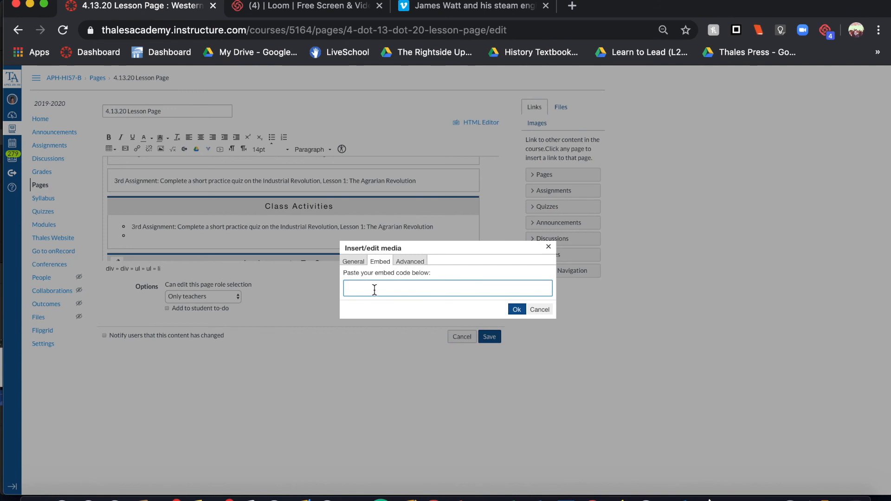
key(super+v)
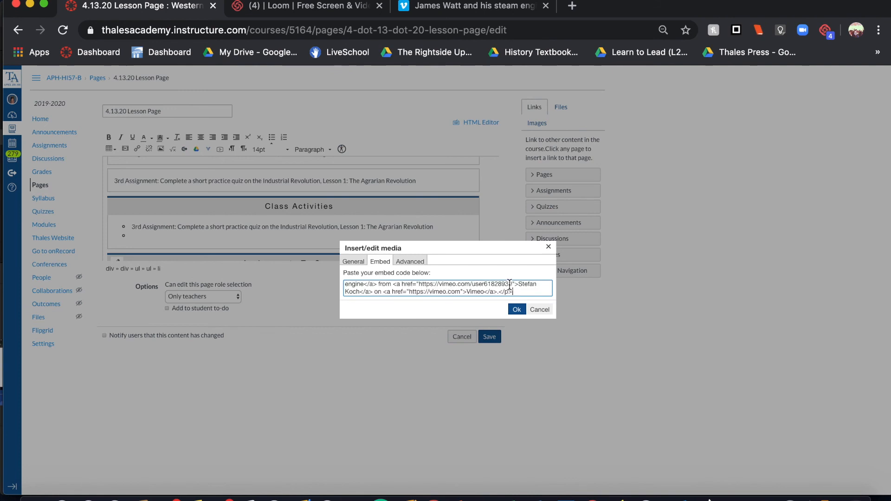
click(517, 311)
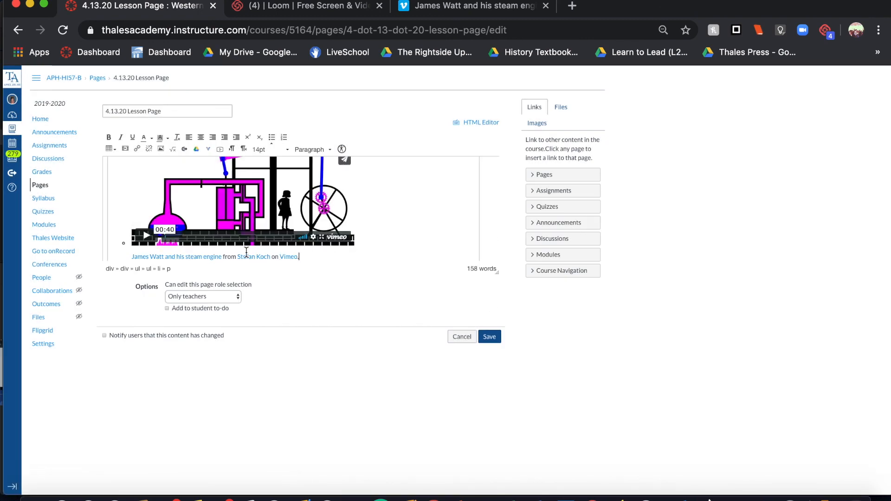
Save the lesson page and check the embedded video under Class Activities on the published page.
scroll(228, 254, up, 3)
scroll(227, 253, down, 6)
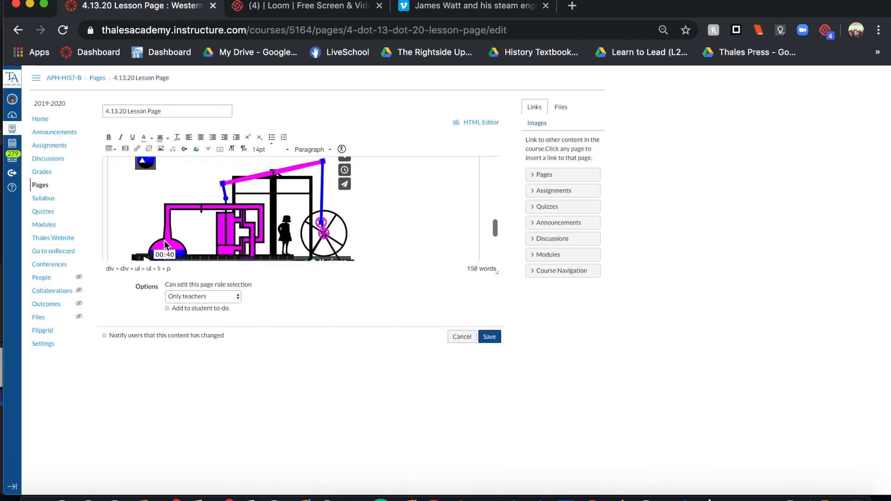
click(490, 337)
scroll(411, 302, down, 5)
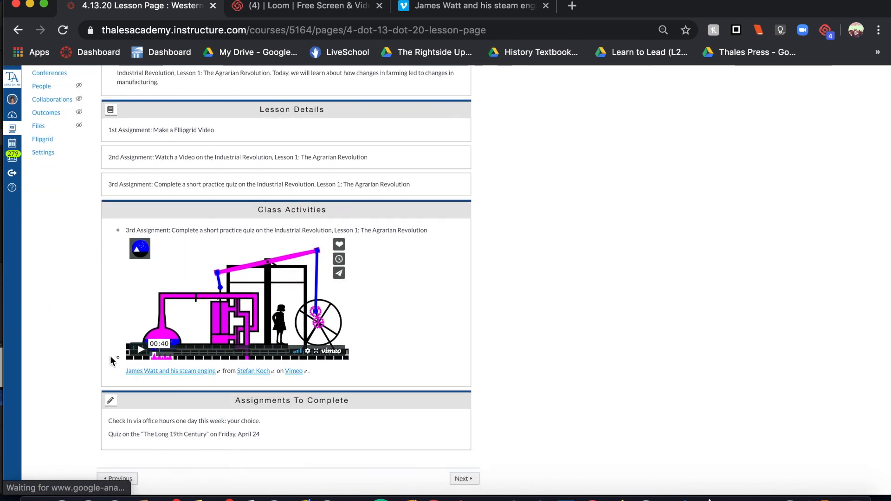
scroll(617, 275, up, 4)
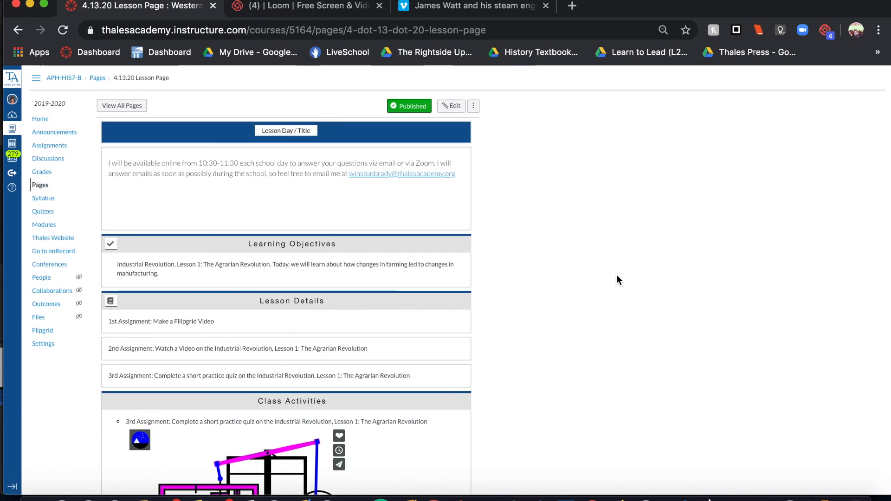